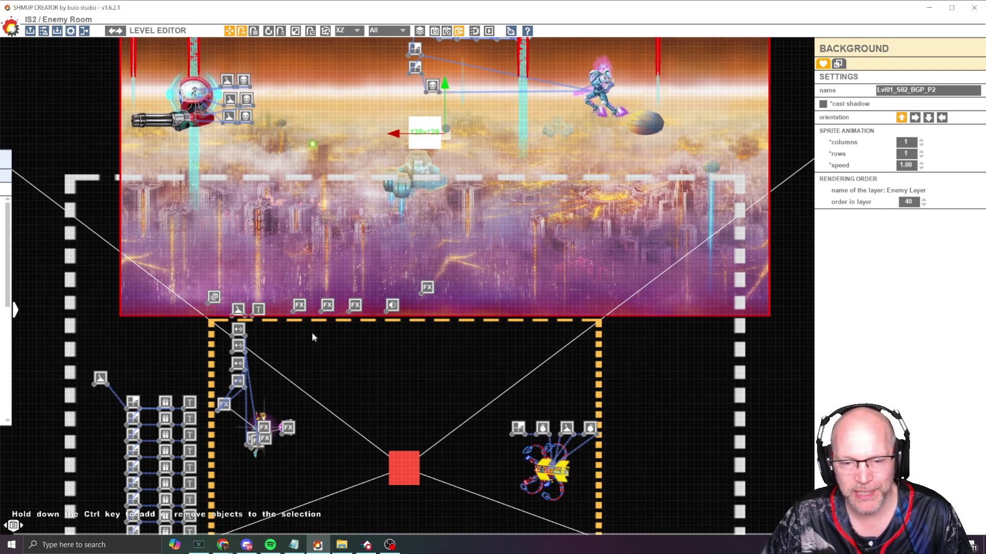
Playtest the Enemy Room level twice to examine the spider train enemy against the plain green grid
{"action": "left_click_drag", "start_coordinate": [645, 413], "coordinate": [641, 347]}
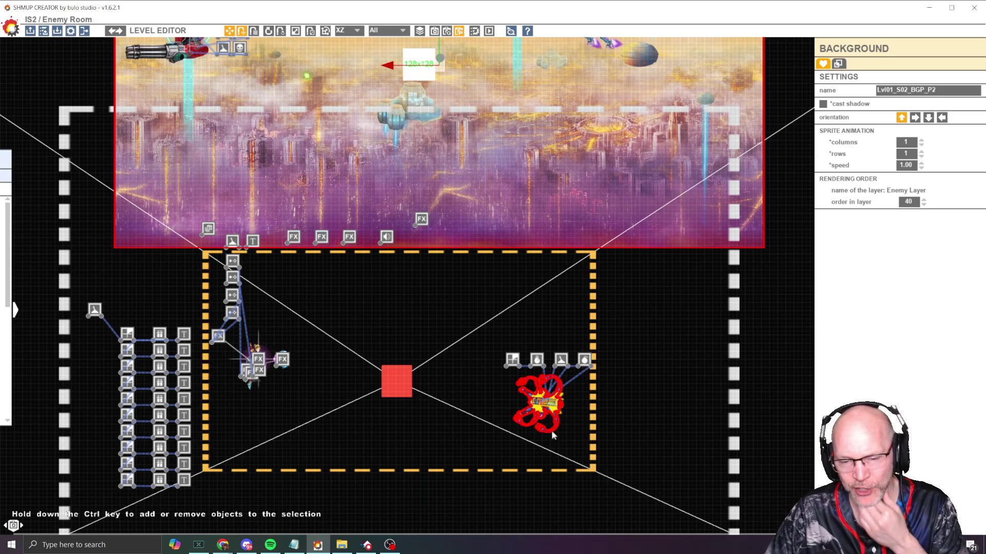
{"action": "left_click", "coordinate": [634, 368]}
{"action": "left_click_drag", "start_coordinate": [631, 393], "coordinate": [633, 345]}
{"action": "key", "text": "space"}
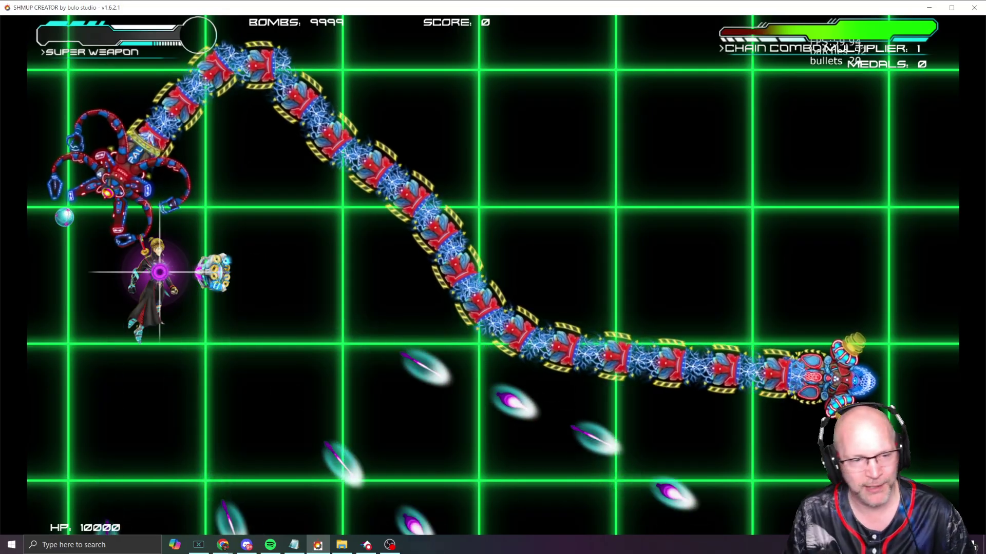
{"action": "key", "text": "z"}
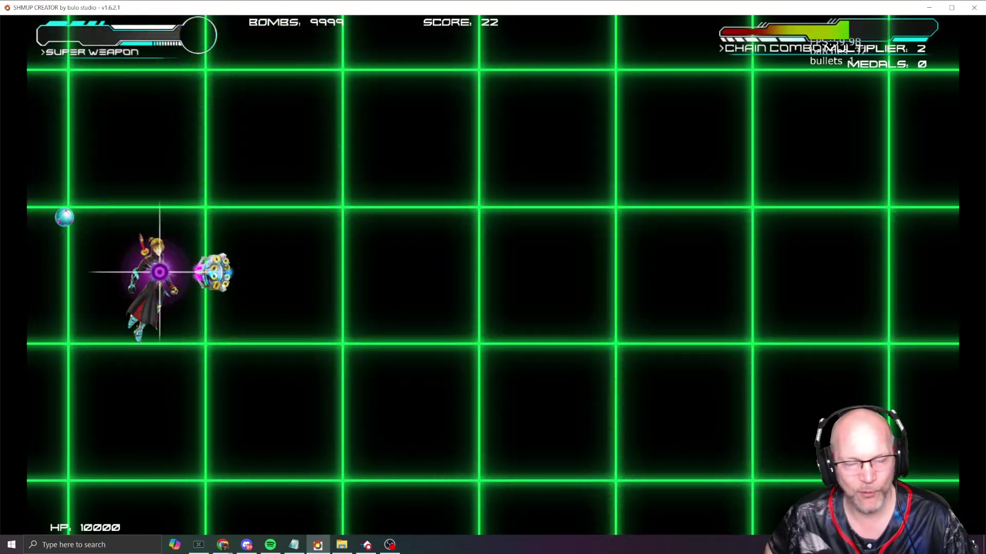
{"action": "key", "text": "Escape"}
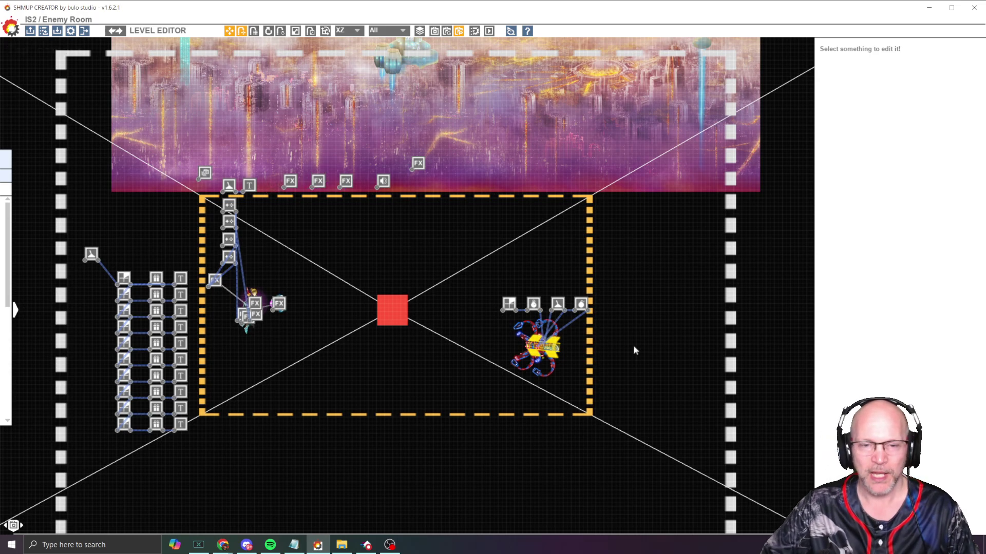
{"action": "key", "text": "space"}
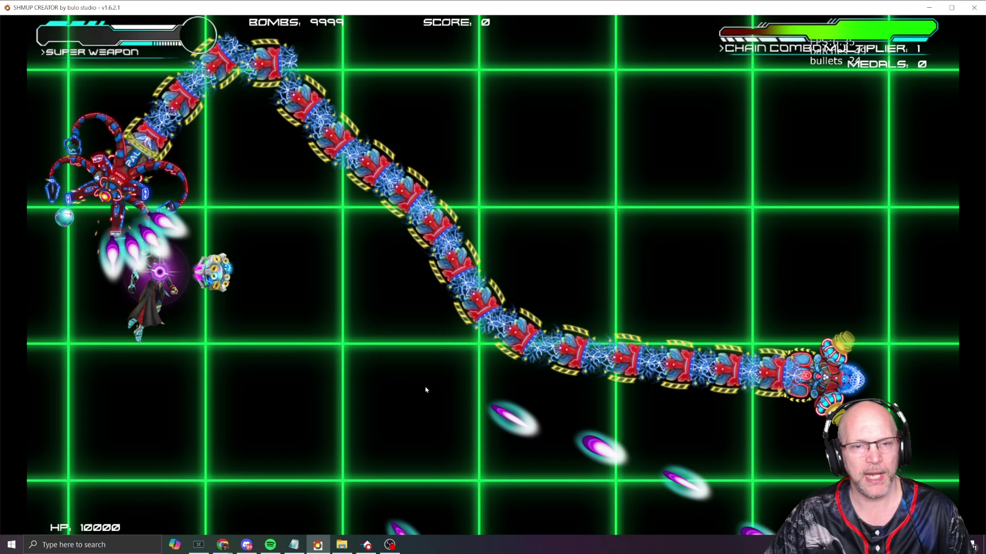
{"action": "key", "text": "Escape"}
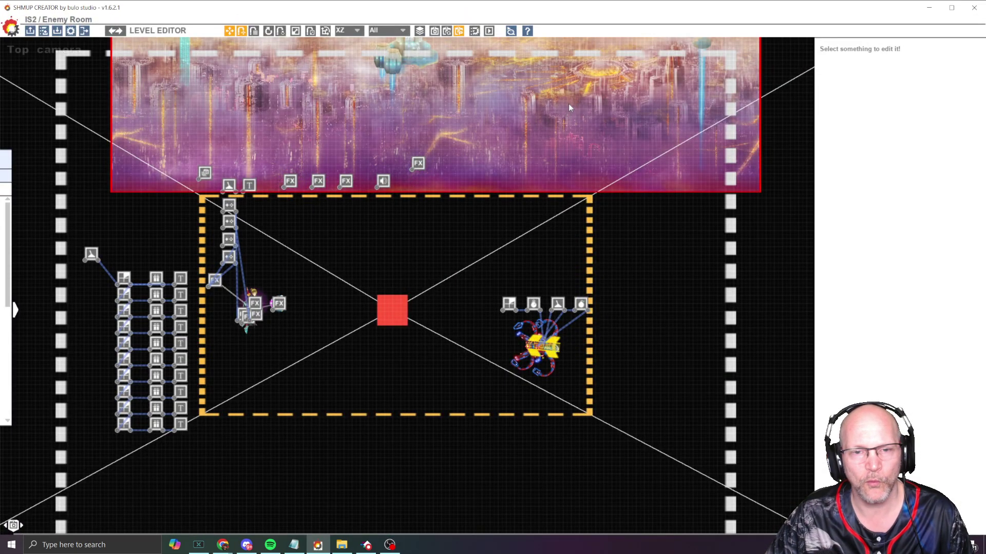
Move the Lvl01_S02_BGP_P2 city background over the camera frame, playtest the spider train against it, and move the background back above the frame
{"action": "left_click", "coordinate": [568, 345]}
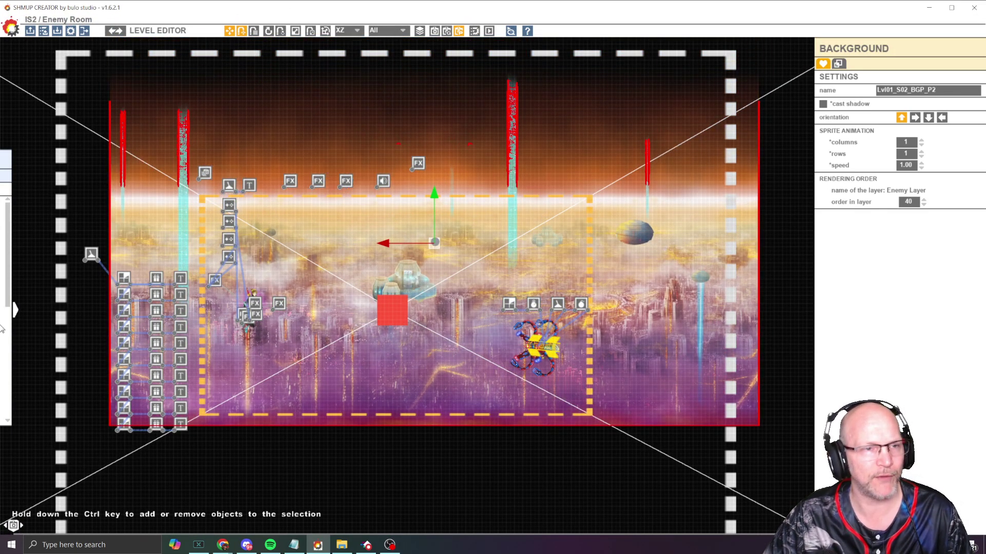
{"action": "key", "text": "space"}
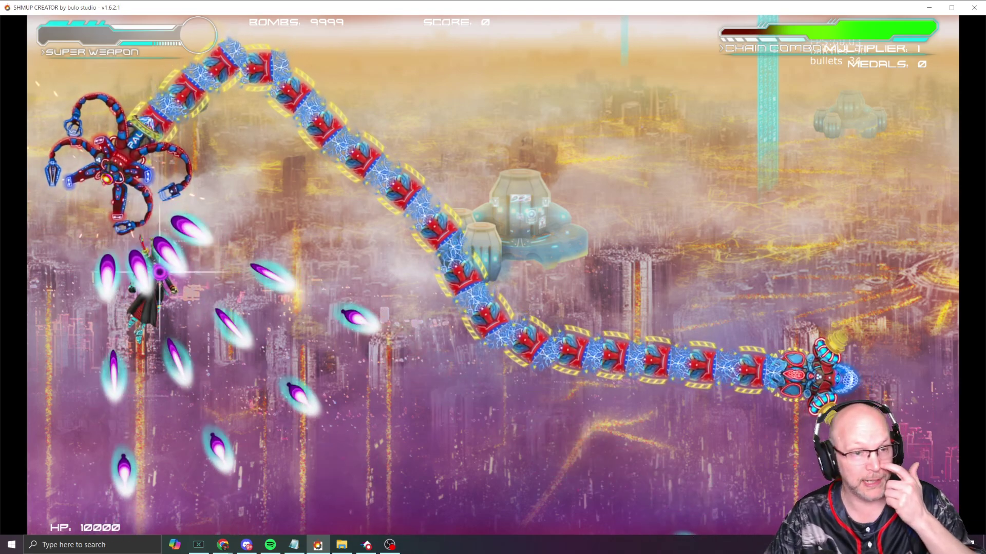
{"action": "key", "text": "Escape"}
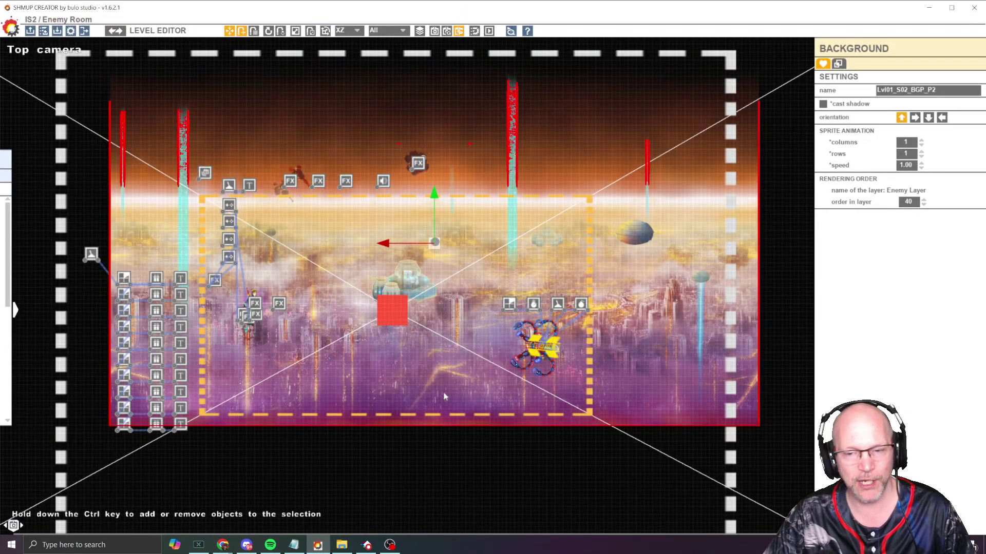
{"action": "left_click_drag", "start_coordinate": [688, 404], "coordinate": [683, 165]}
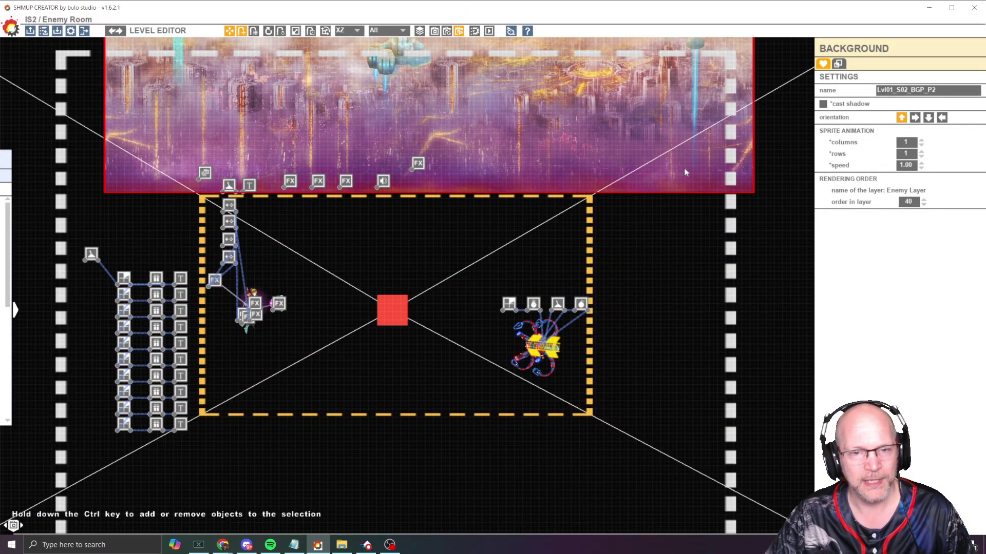
Switch to the Anchorpoint project timeline with the spider train body update commit
{"action": "key", "text": "alt+Tab"}
{"action": "key", "text": "alt+Tab"}
{"action": "key", "text": "alt+Tab"}
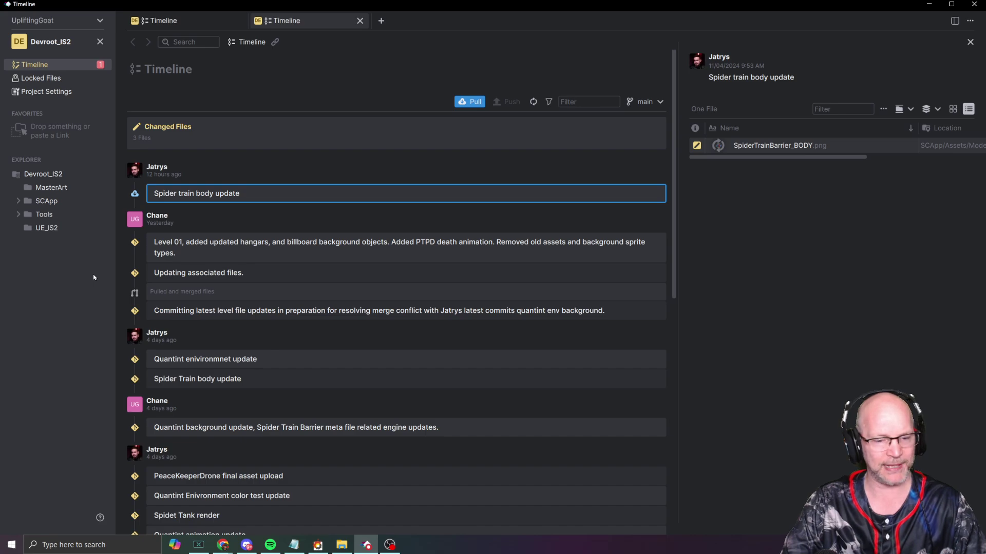
Open Google Chrome and go to the home page of the Anchorpoint website
{"action": "key", "text": "Caps_Lock"}
{"action": "type", "text": "open google chrome"}
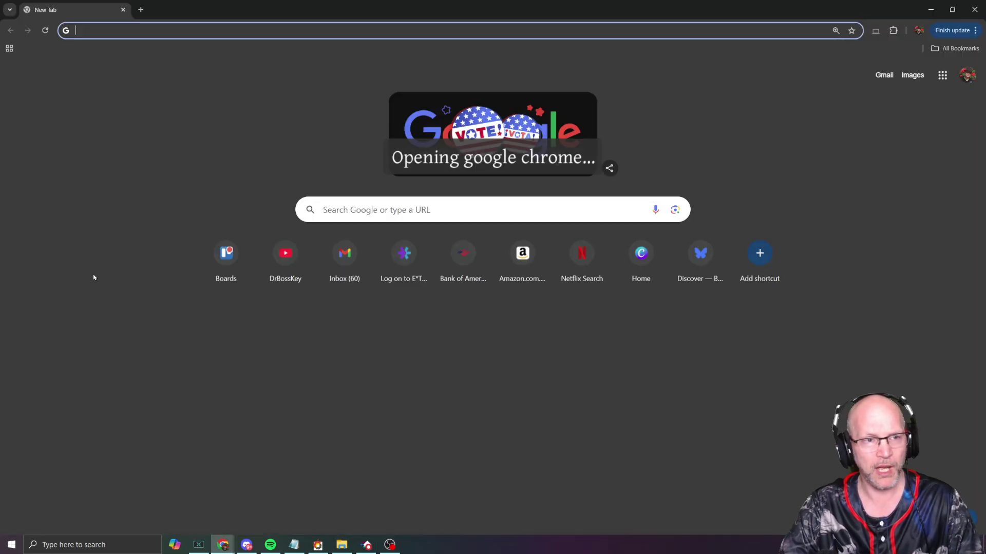
{"action": "type", "text": "anchor"}
{"action": "key", "text": "Return"}
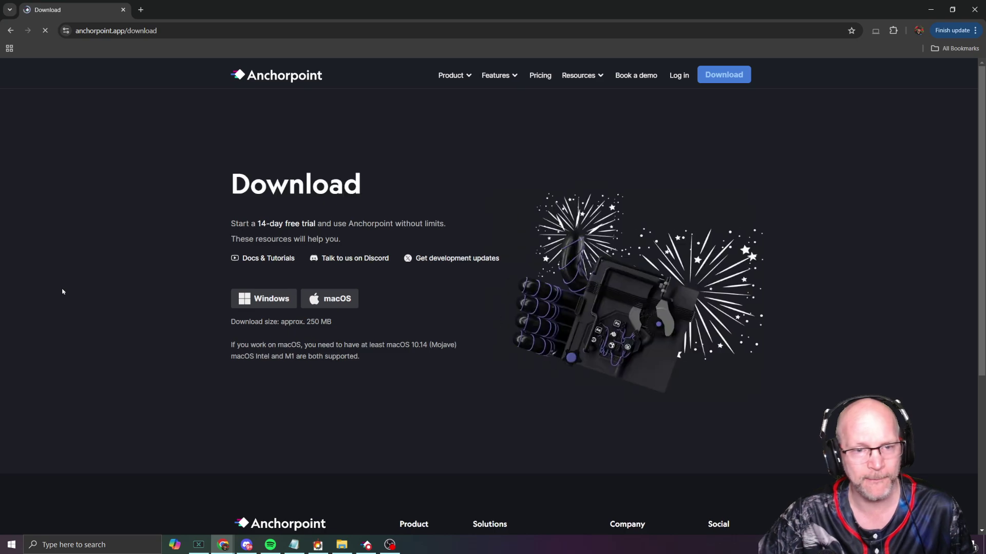
{"action": "left_click", "coordinate": [302, 91]}
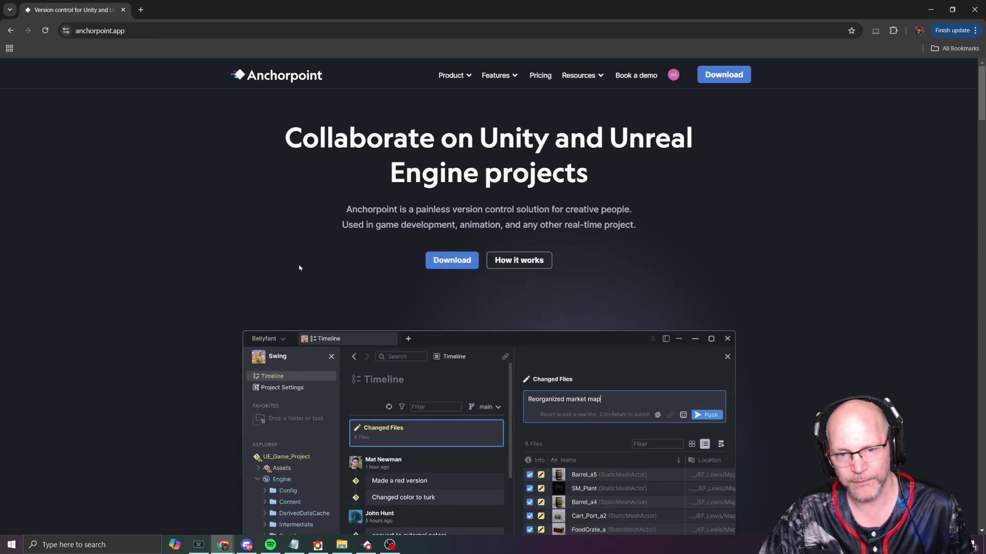
Look over the product overview on Anchorpoint's home page and close the browser window
{"action": "scroll", "coordinate": [404, 267], "scroll_direction": "down", "scroll_amount": 2}
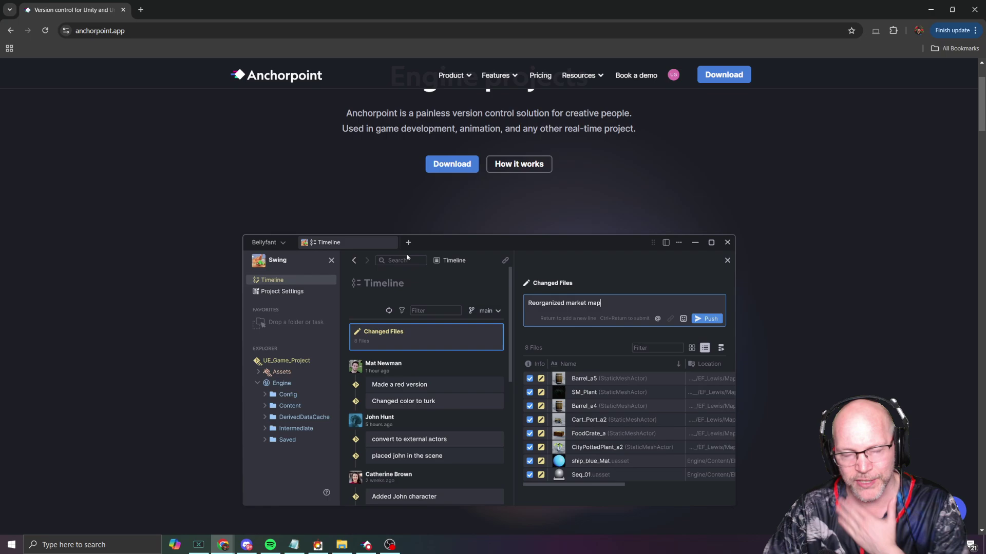
{"action": "scroll", "coordinate": [288, 346], "scroll_direction": "down", "scroll_amount": 7}
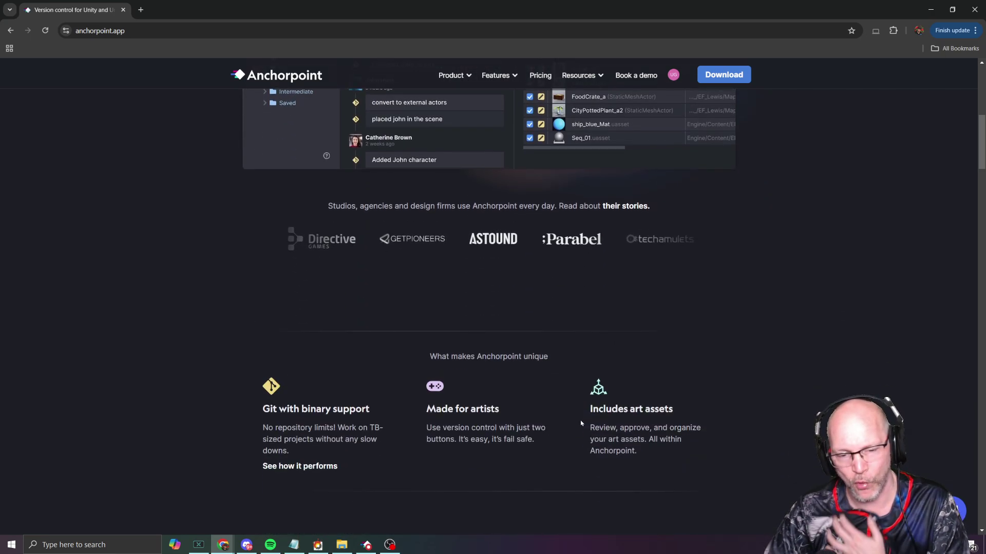
{"action": "scroll", "coordinate": [300, 260], "scroll_direction": "up", "scroll_amount": 5}
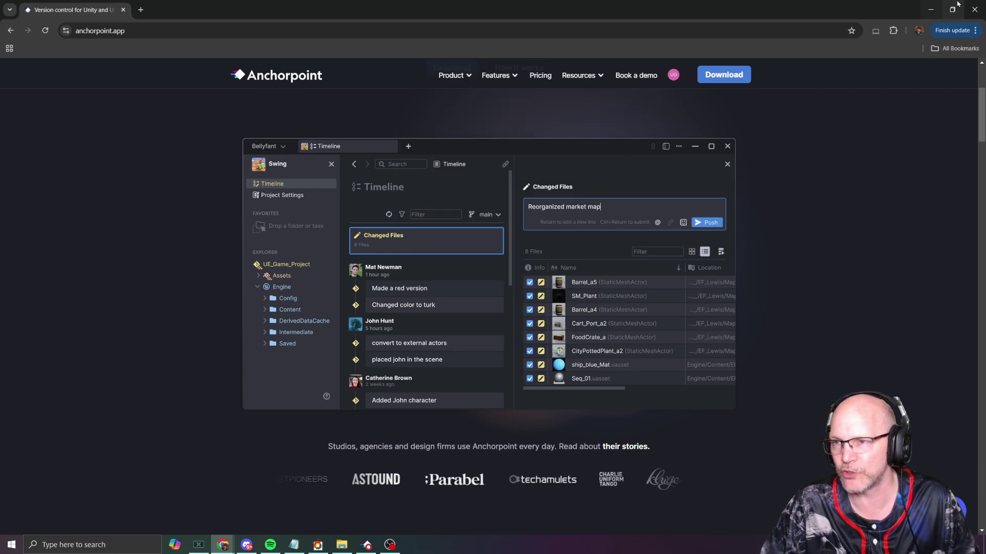
{"action": "left_click", "coordinate": [974, 10]}
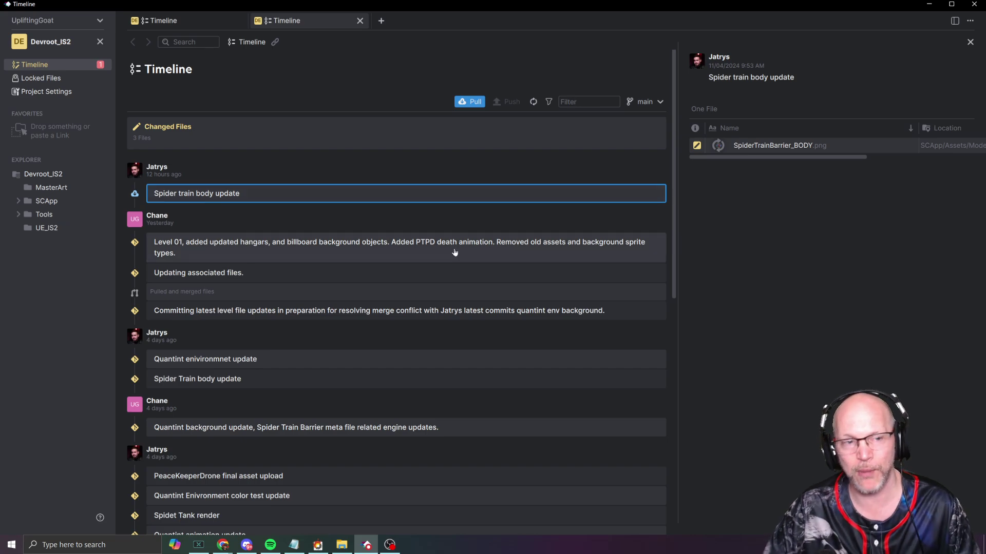
Switch to the Spider Train Barriers card in Trello and review its comment history back to the earliest entries
{"action": "key", "text": "alt+Tab"}
{"action": "key", "text": "alt+Tab"}
{"action": "key", "text": "alt+Tab"}
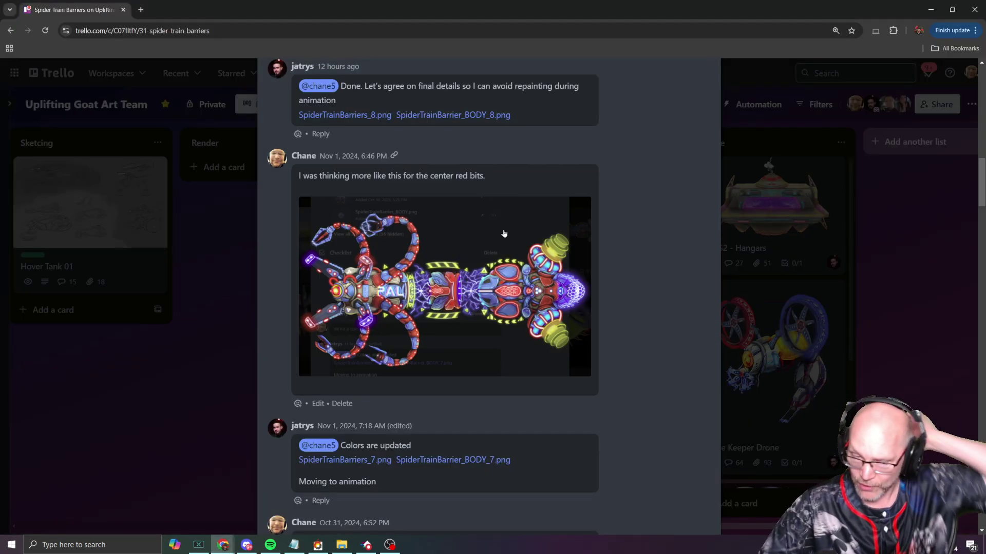
{"action": "scroll", "coordinate": [549, 221], "scroll_direction": "up", "scroll_amount": 6}
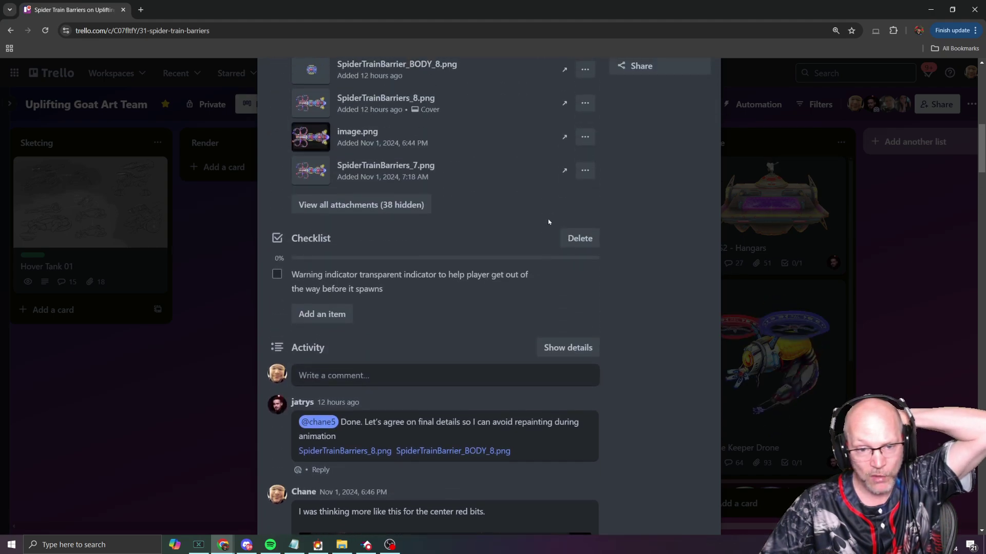
{"action": "scroll", "coordinate": [548, 222], "scroll_direction": "down", "scroll_amount": 4}
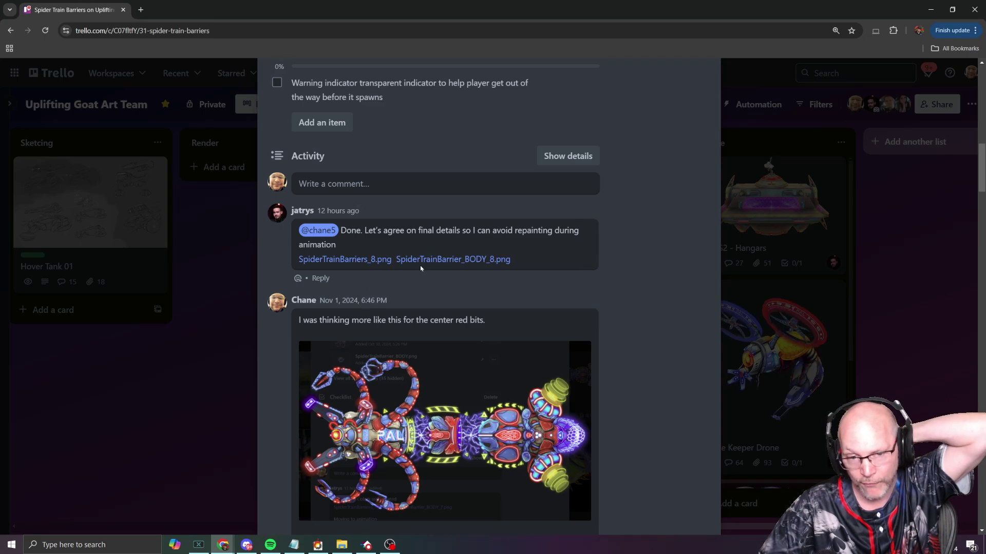
{"action": "scroll", "coordinate": [398, 282], "scroll_direction": "down", "scroll_amount": 17}
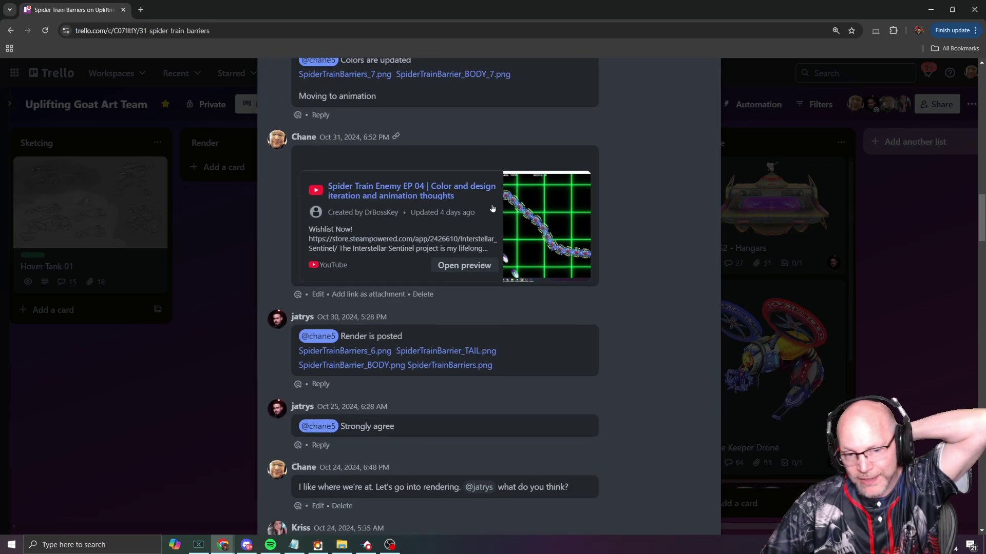
{"action": "scroll", "coordinate": [491, 302], "scroll_direction": "down", "scroll_amount": 20}
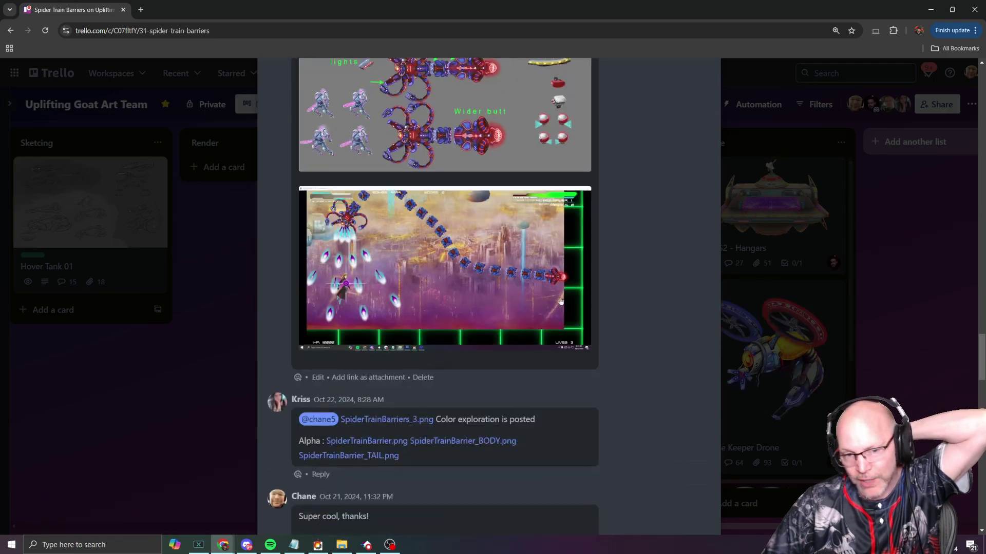
{"action": "scroll", "coordinate": [495, 229], "scroll_direction": "down", "scroll_amount": 20}
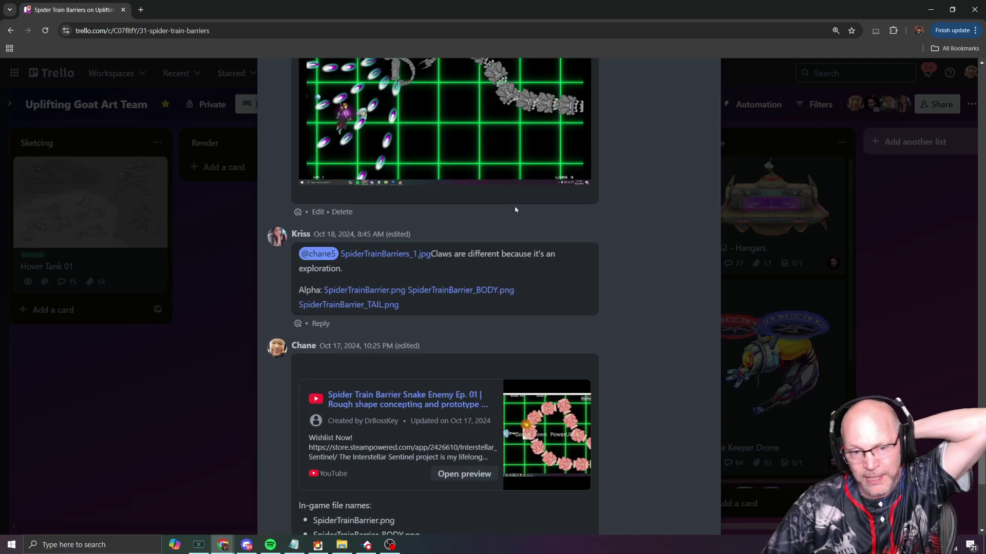
{"action": "scroll", "coordinate": [508, 236], "scroll_direction": "down", "scroll_amount": 2}
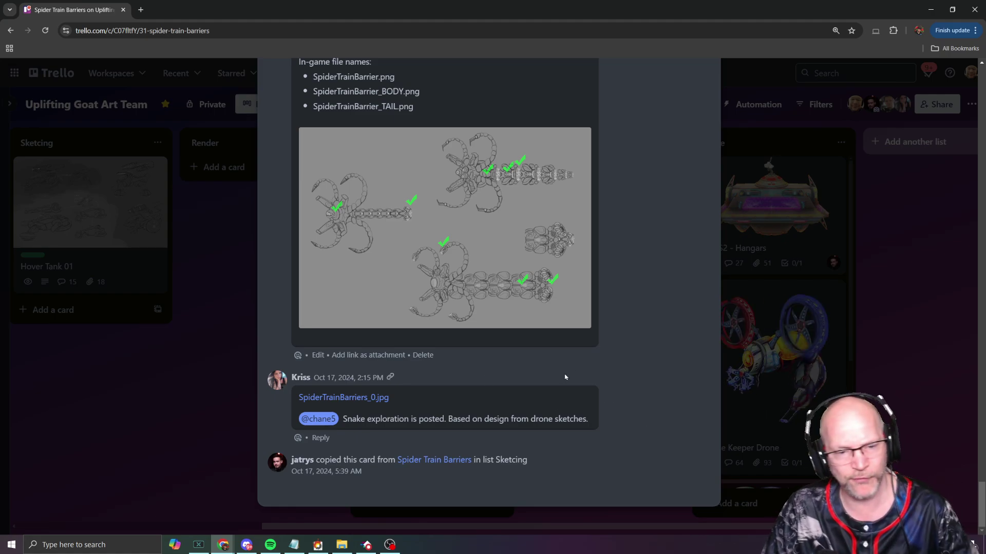
Enlarge the check-marked concept sketch in the October 17 comment, inspect it, and close the preview
{"action": "scroll", "coordinate": [565, 377], "scroll_direction": "up", "scroll_amount": 5}
{"action": "scroll", "coordinate": [611, 330], "scroll_direction": "down", "scroll_amount": 5}
{"action": "left_click", "coordinate": [407, 183]}
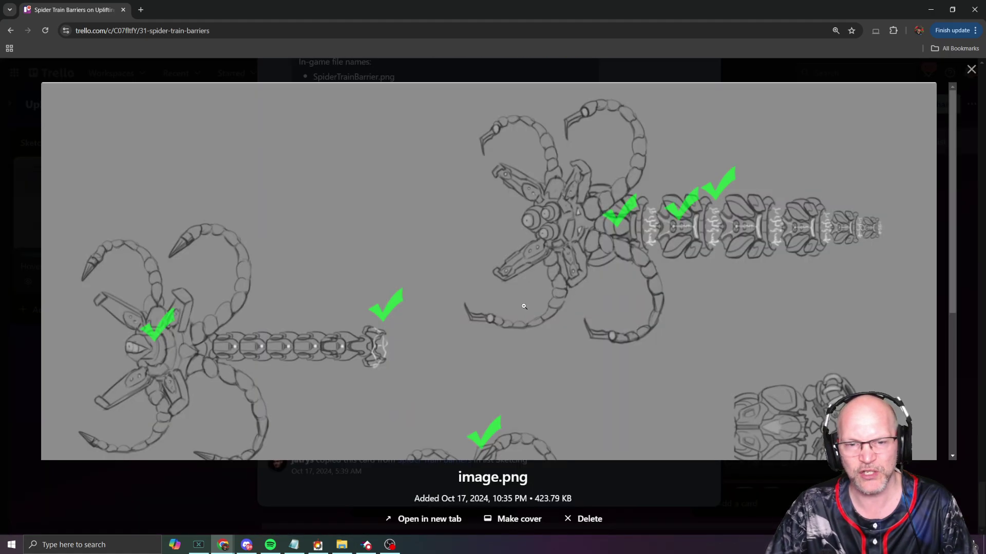
{"action": "scroll", "coordinate": [543, 258], "scroll_direction": "down", "scroll_amount": 5}
{"action": "key", "text": "Escape"}
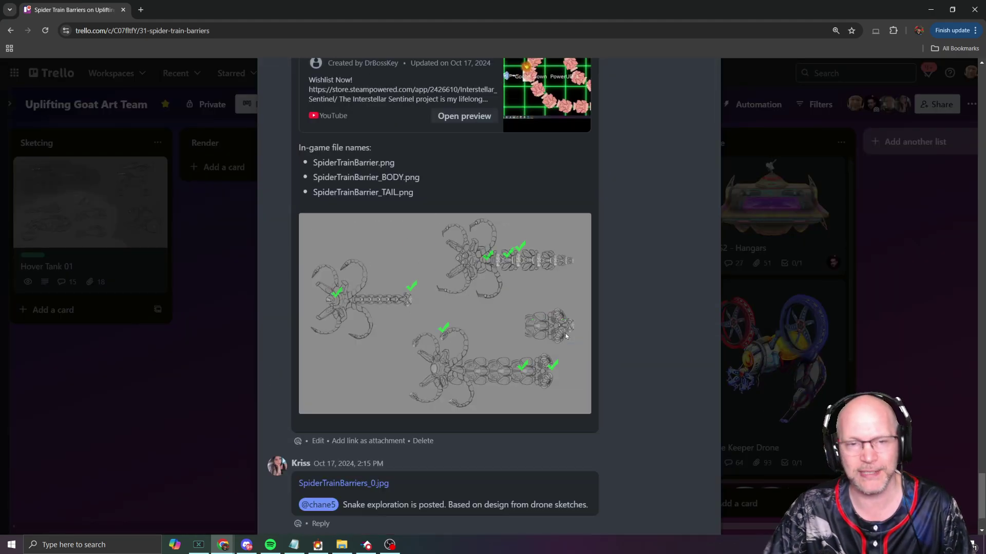
{"action": "scroll", "coordinate": [555, 308], "scroll_direction": "down", "scroll_amount": 15}
Review the card's newer comments, attached files and checklist
{"action": "scroll", "coordinate": [559, 324], "scroll_direction": "up", "scroll_amount": 20}
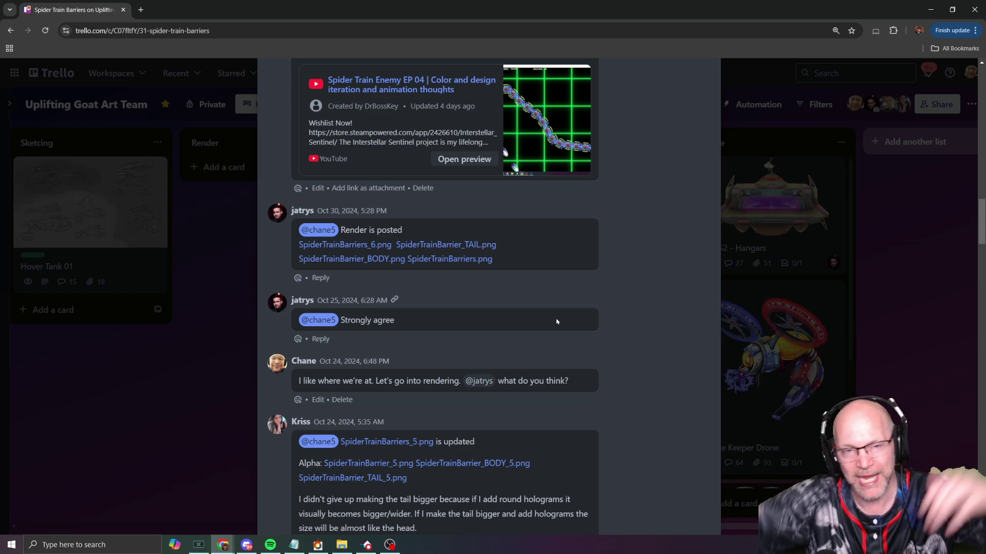
{"action": "scroll", "coordinate": [556, 322], "scroll_direction": "up", "scroll_amount": 3}
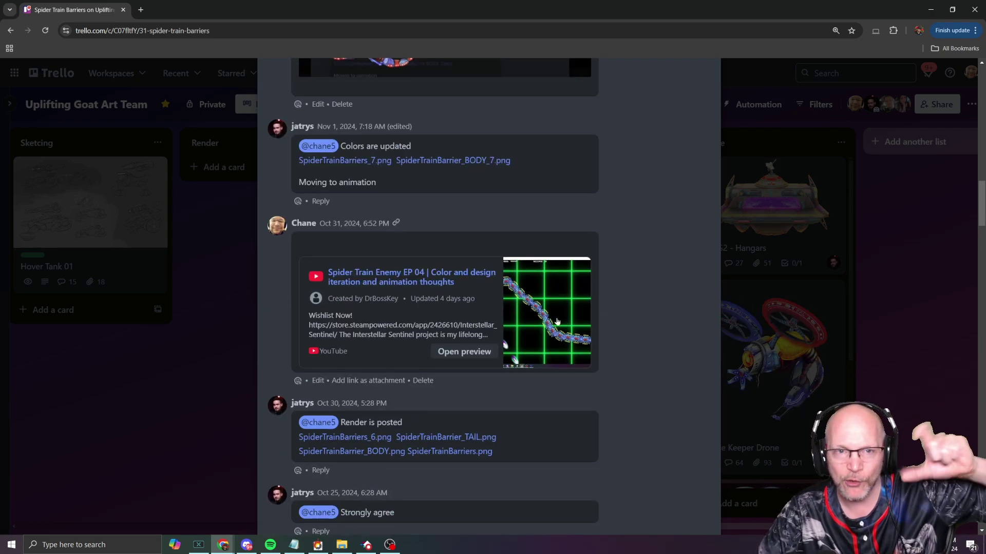
{"action": "scroll", "coordinate": [557, 322], "scroll_direction": "up", "scroll_amount": 8}
{"action": "scroll", "coordinate": [558, 322], "scroll_direction": "up", "scroll_amount": 10}
{"action": "scroll", "coordinate": [557, 322], "scroll_direction": "down", "scroll_amount": 4}
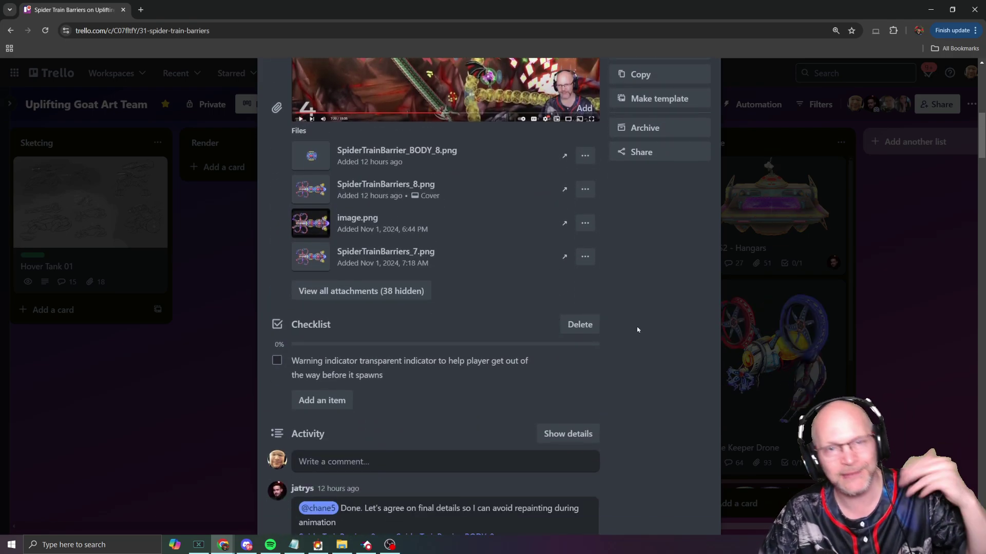
{"action": "scroll", "coordinate": [623, 300], "scroll_direction": "down", "scroll_amount": 2}
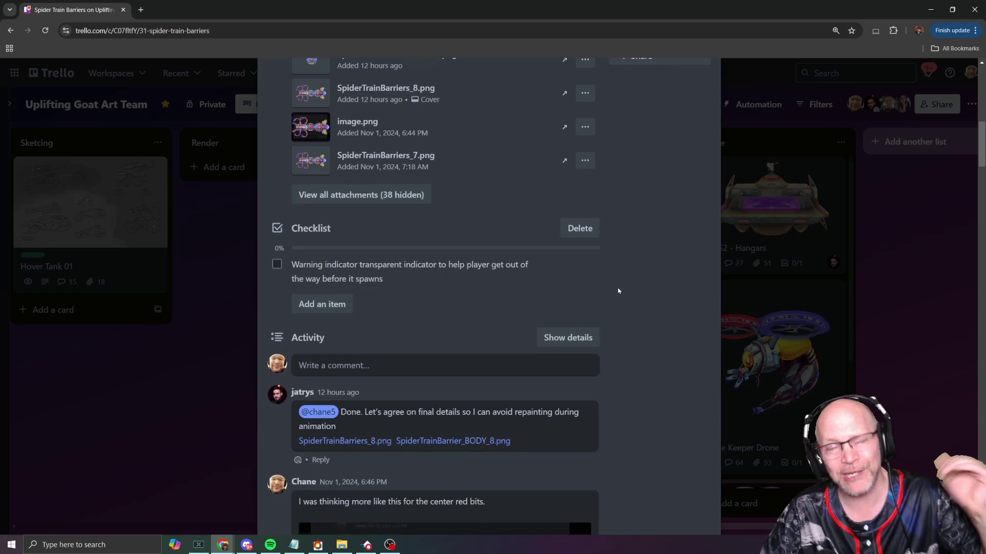
{"action": "scroll", "coordinate": [642, 249], "scroll_direction": "down", "scroll_amount": 2}
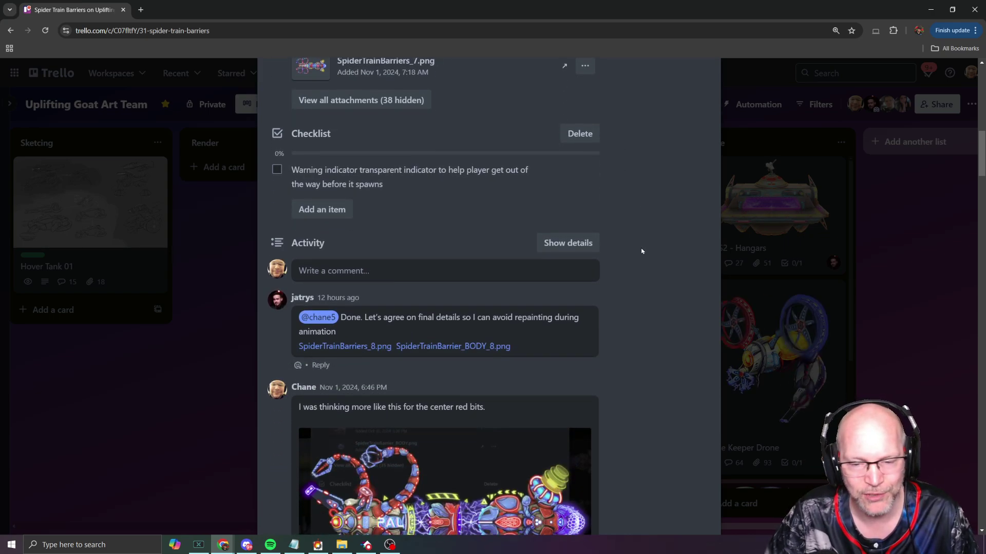
Inspect the enlarged November 1 reference image for the center red bits, close it, and open SpiderTrainBarriers_8.png for comparison
{"action": "scroll", "coordinate": [603, 308], "scroll_direction": "down", "scroll_amount": 4}
{"action": "left_click", "coordinate": [476, 356]}
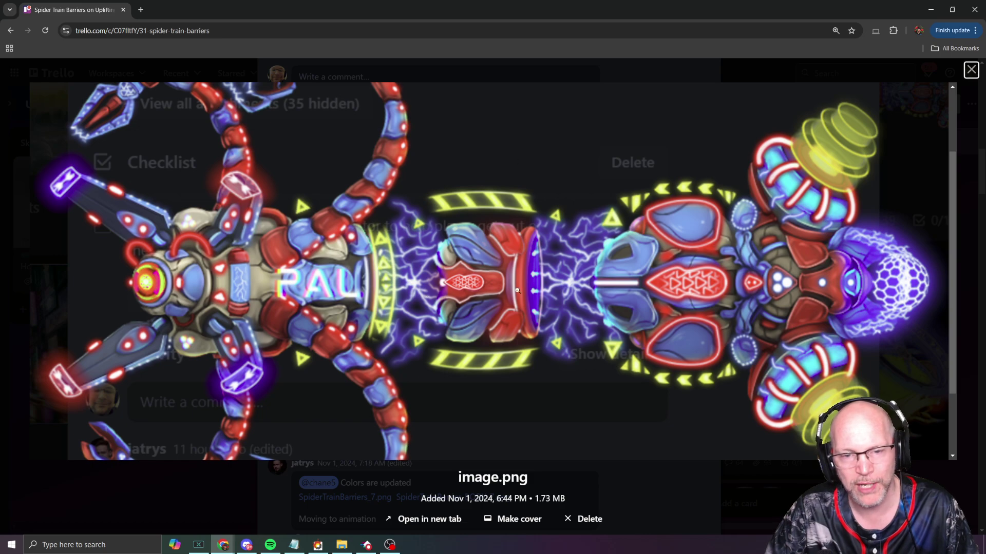
{"action": "key", "text": "Escape"}
{"action": "scroll", "coordinate": [360, 295], "scroll_direction": "up", "scroll_amount": 3}
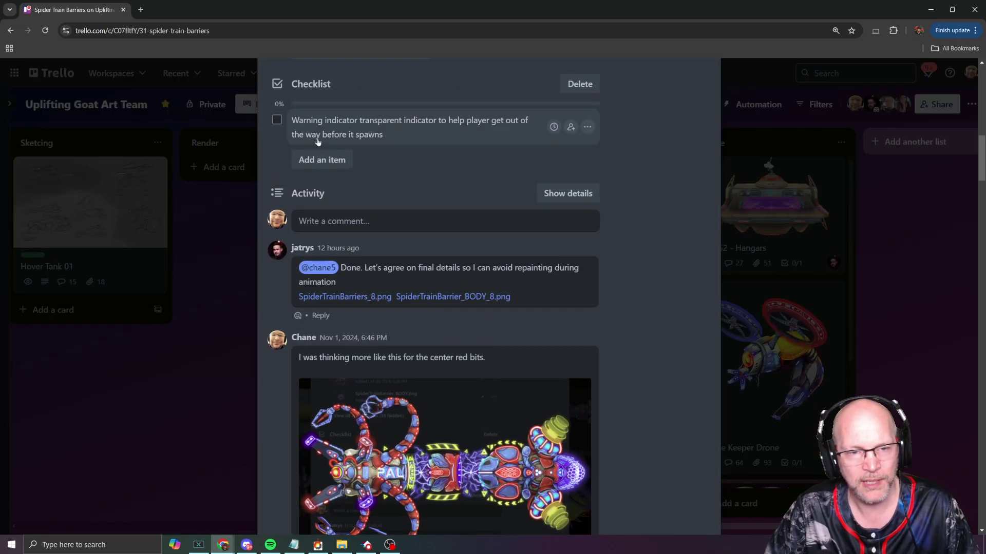
{"action": "left_click", "coordinate": [360, 296]}
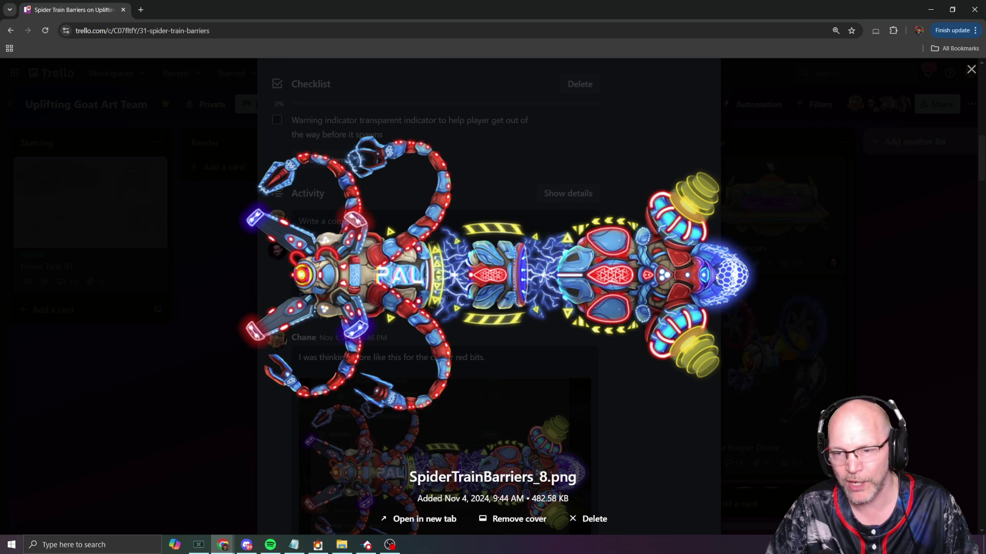
Close the current preview, inspect SpiderTrainBarrier_BODY_8.png enlarged, and reread the newest comment about agreeing on final details
{"action": "key", "text": "Escape"}
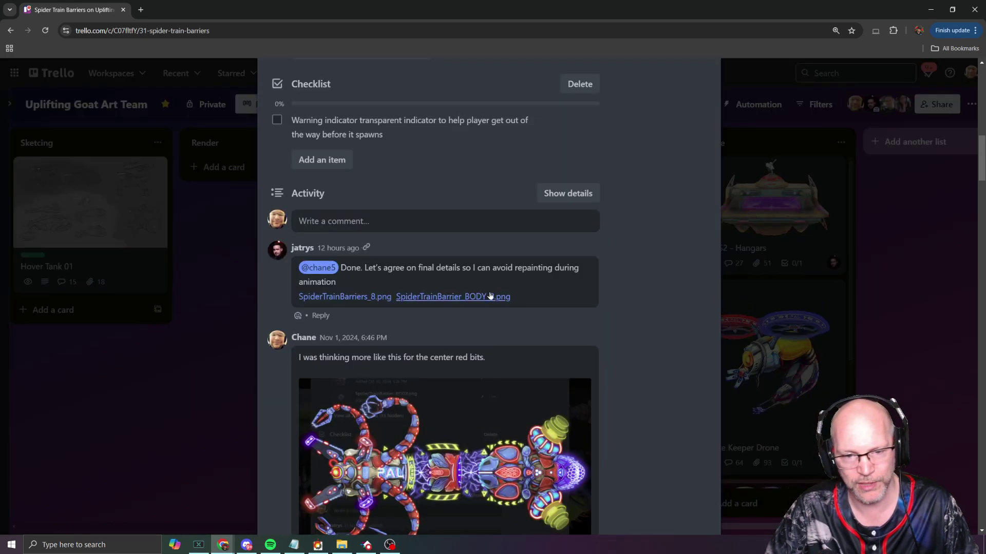
{"action": "left_click", "coordinate": [446, 297]}
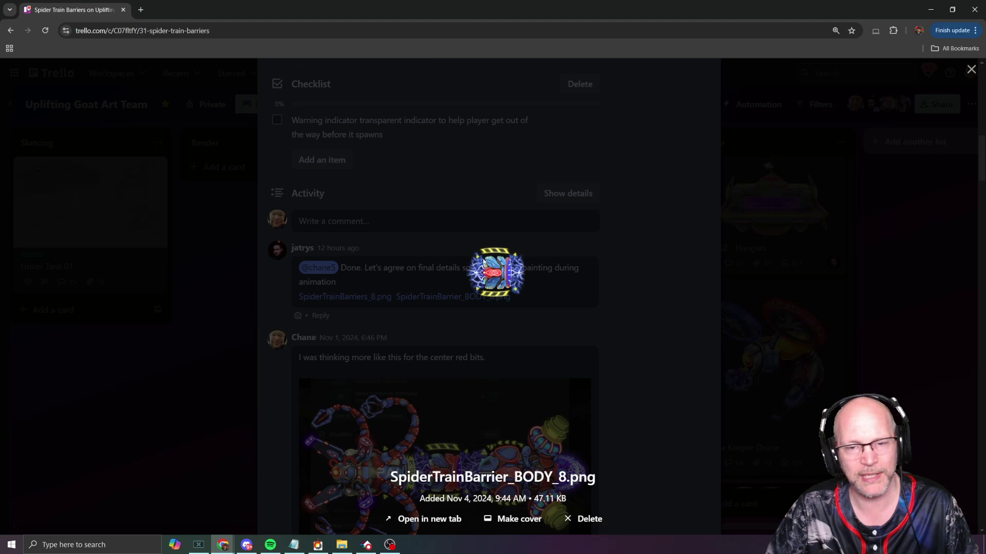
{"action": "key", "text": "Escape"}
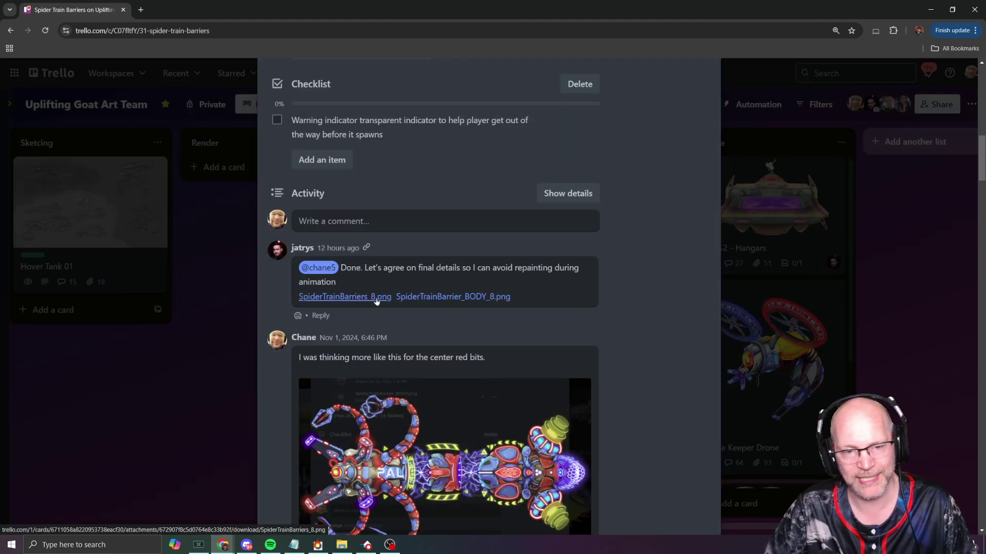
{"action": "left_click_drag", "start_coordinate": [357, 268], "coordinate": [463, 281]}
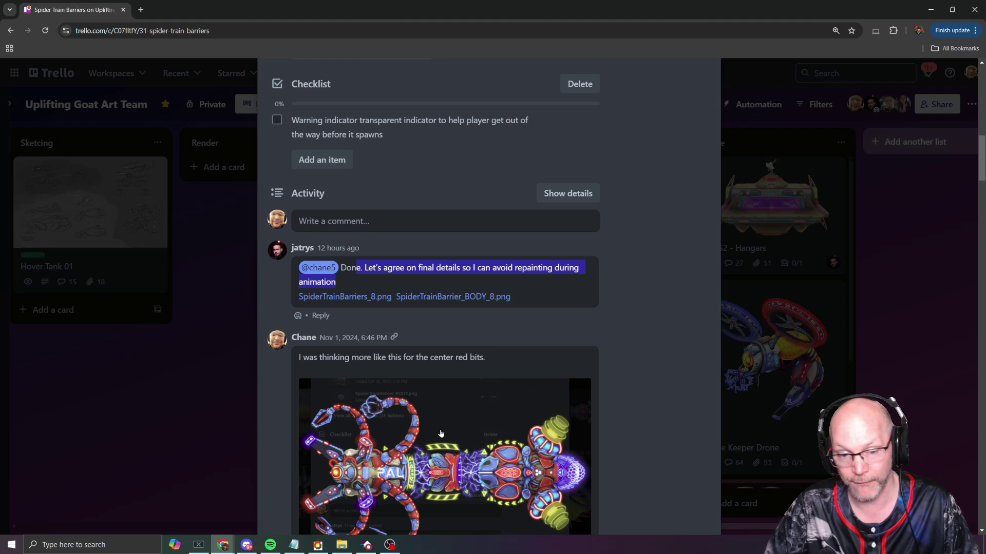
{"action": "scroll", "coordinate": [458, 363], "scroll_direction": "down", "scroll_amount": 2}
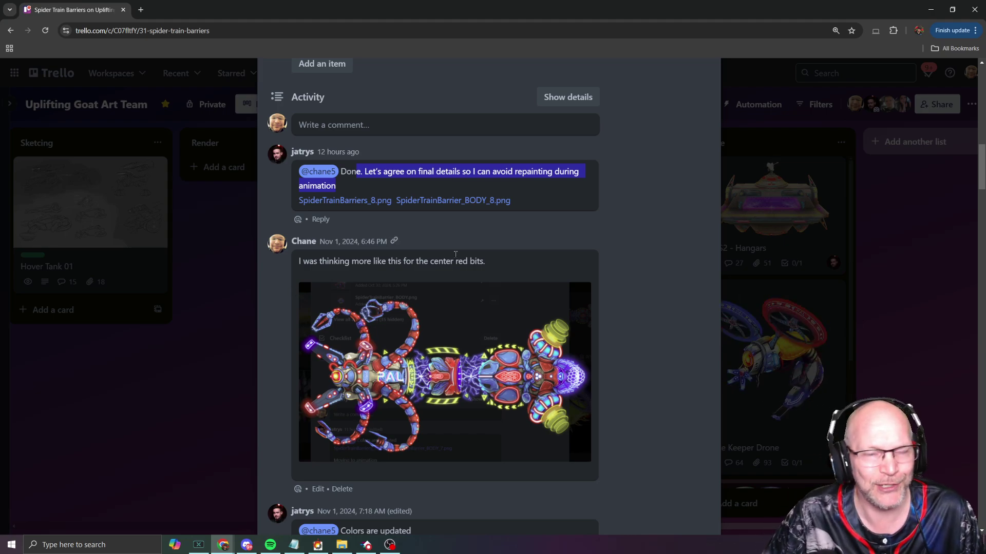
Pull the latest Spider train body update in the Devroot_IS2 timeline and playtest the Enemy Room in SHMUP Creator
{"action": "key", "text": "alt+Tab"}
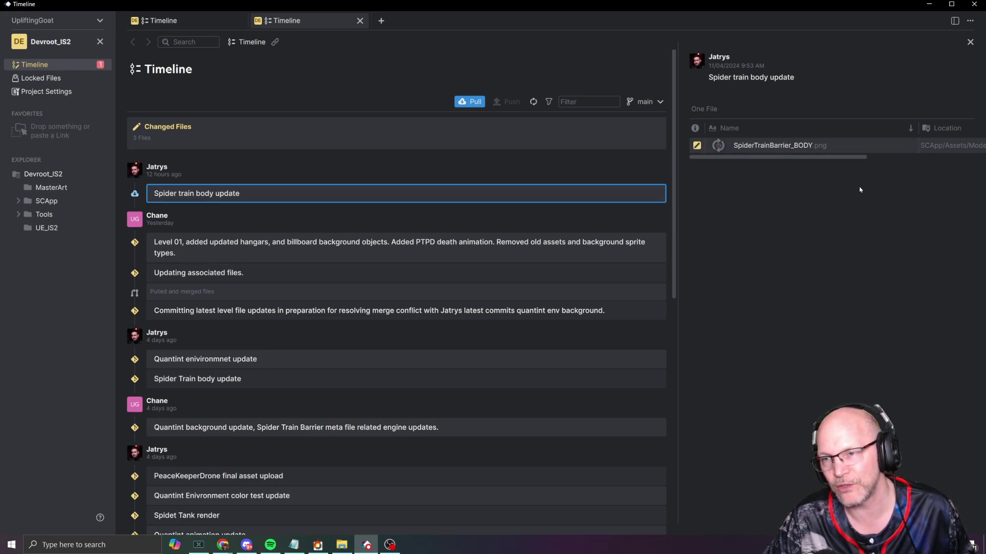
{"action": "left_click", "coordinate": [473, 103]}
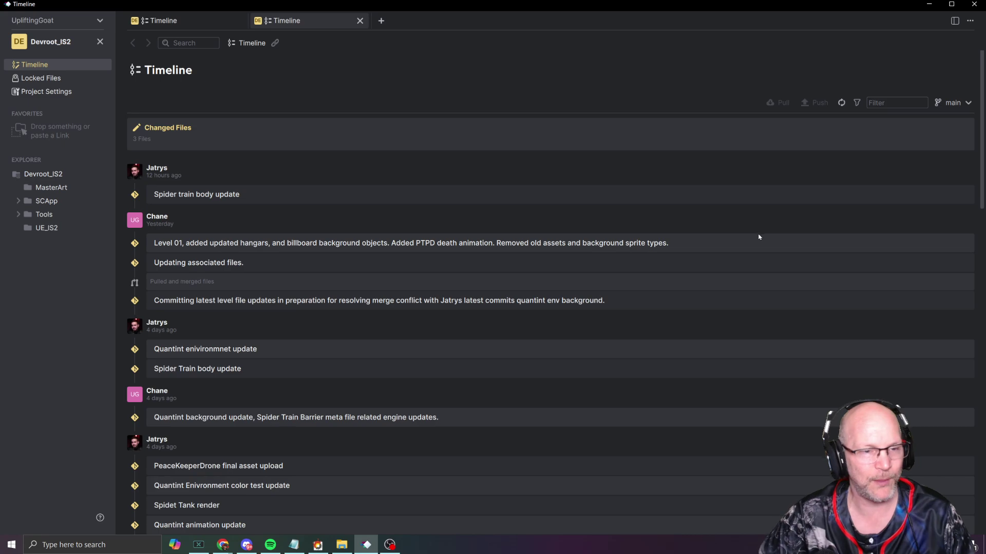
{"action": "key", "text": "alt+Tab"}
{"action": "key", "text": "alt+Tab"}
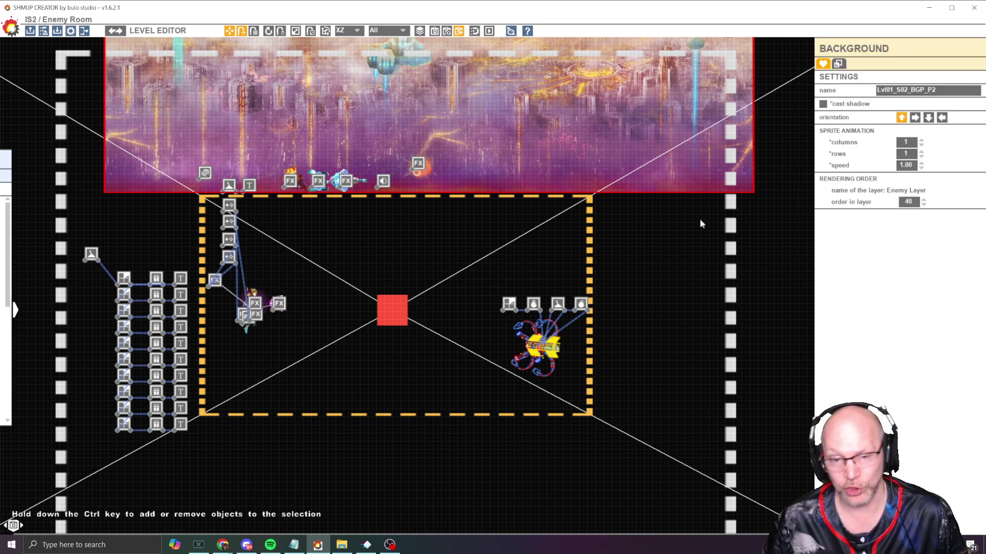
{"action": "key", "text": "space"}
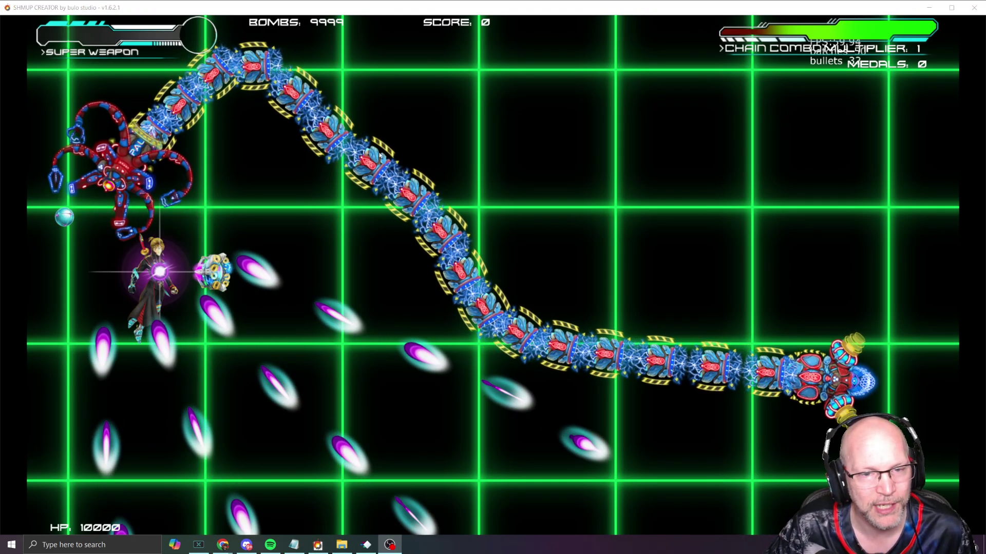
Switch back to the Trello card, examine the body segment in the enlarged November 1 reference image, and review the surrounding comments
{"action": "key", "text": "alt+Tab"}
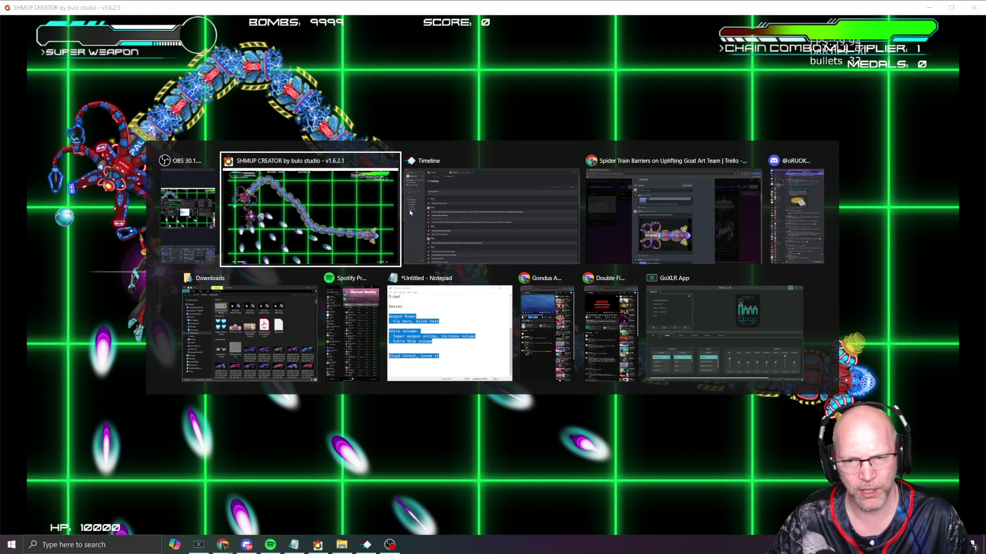
{"action": "key", "text": "alt+Tab"}
{"action": "key", "text": "alt+Tab"}
{"action": "left_click", "coordinate": [387, 307]}
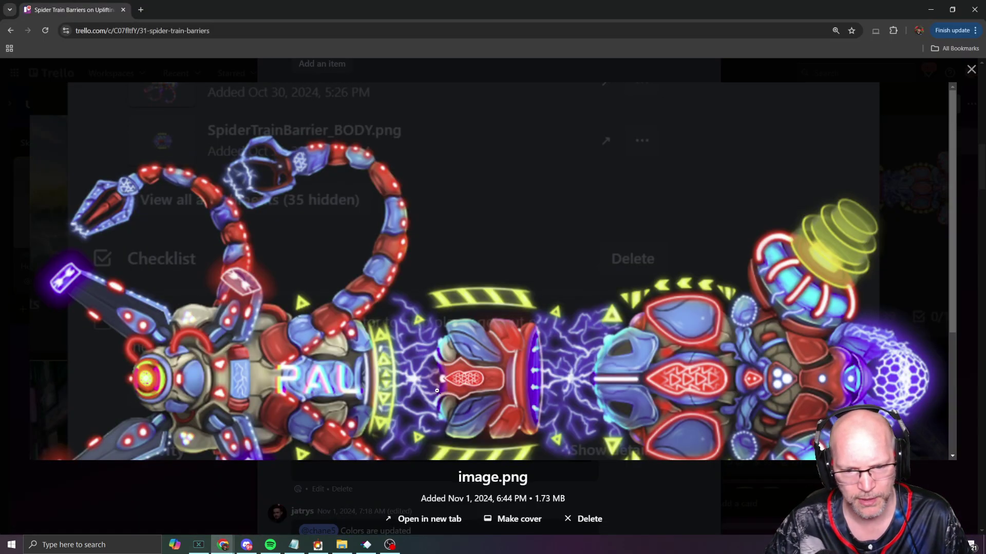
{"action": "scroll", "coordinate": [493, 372], "scroll_direction": "down", "scroll_amount": 3}
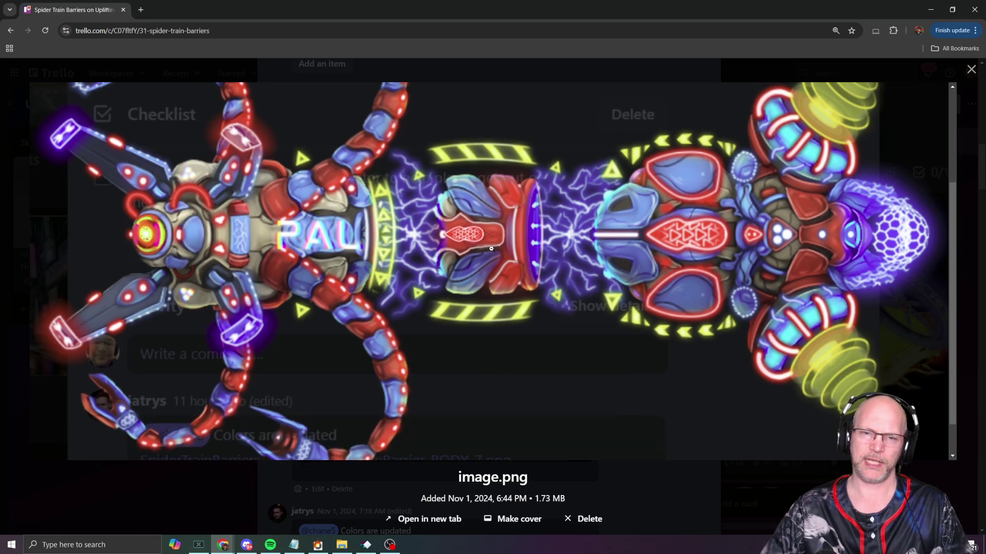
{"action": "key", "text": "Escape"}
{"action": "scroll", "coordinate": [513, 257], "scroll_direction": "down", "scroll_amount": 3}
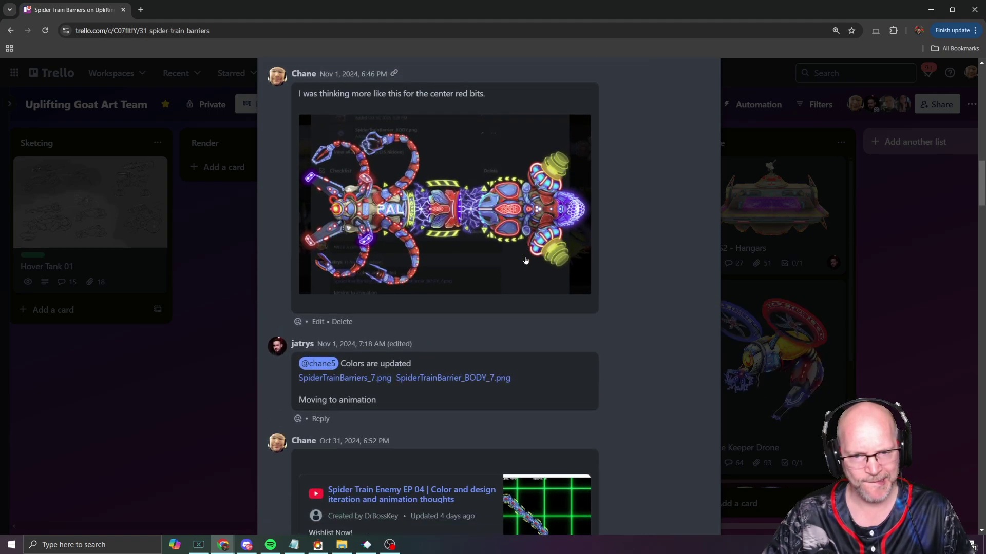
{"action": "scroll", "coordinate": [525, 261], "scroll_direction": "down", "scroll_amount": 3}
{"action": "scroll", "coordinate": [526, 260], "scroll_direction": "up", "scroll_amount": 7}
{"action": "left_click_drag", "start_coordinate": [356, 220], "coordinate": [556, 272]}
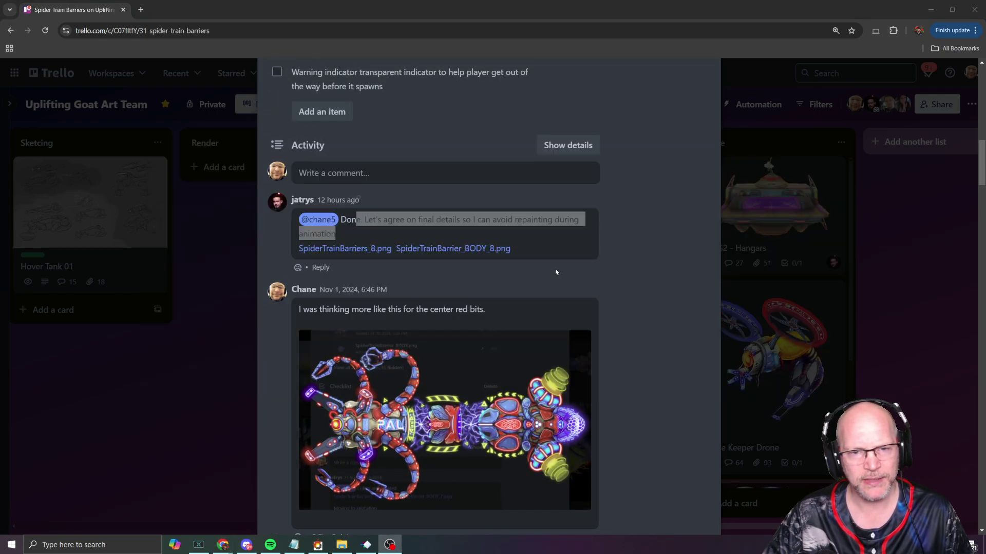
Enlarge the November 1 reference image to full size and copy it to the clipboard
{"action": "key", "text": "alt+Tab"}
{"action": "left_click", "coordinate": [554, 411]}
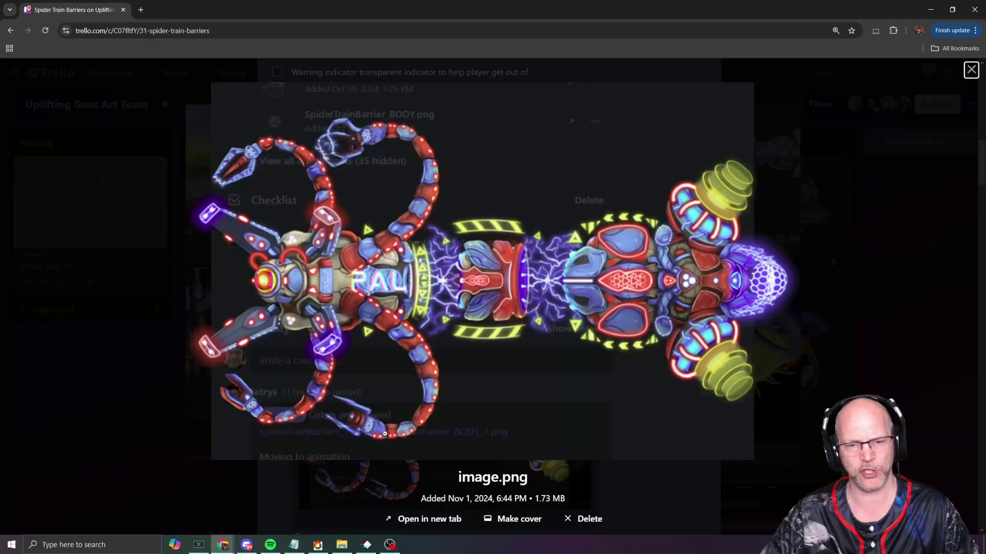
{"action": "left_click", "coordinate": [453, 249]}
{"action": "scroll", "coordinate": [478, 255], "scroll_direction": "down", "scroll_amount": 4}
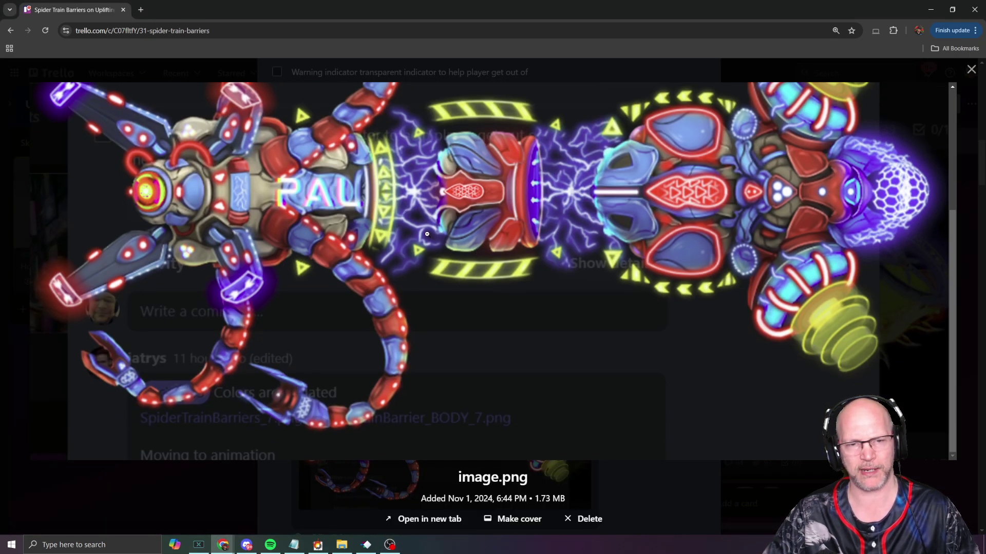
{"action": "scroll", "coordinate": [427, 234], "scroll_direction": "up", "scroll_amount": 3}
{"action": "right_click", "coordinate": [447, 249]}
{"action": "left_click", "coordinate": [507, 279]}
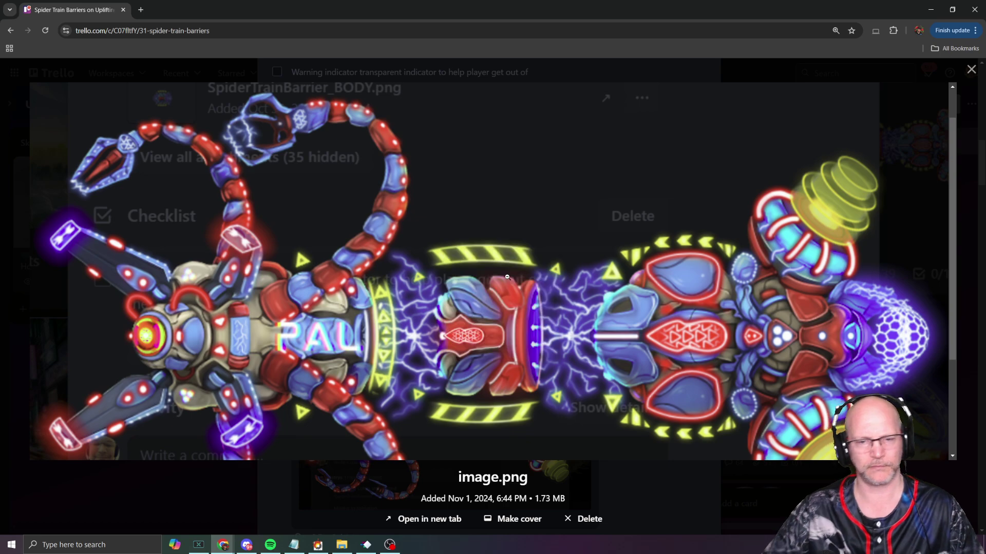
Launch Adobe Photoshop CS5.1
{"action": "key", "text": "Caps_Lock"}
{"action": "type", "text": "open phot"}
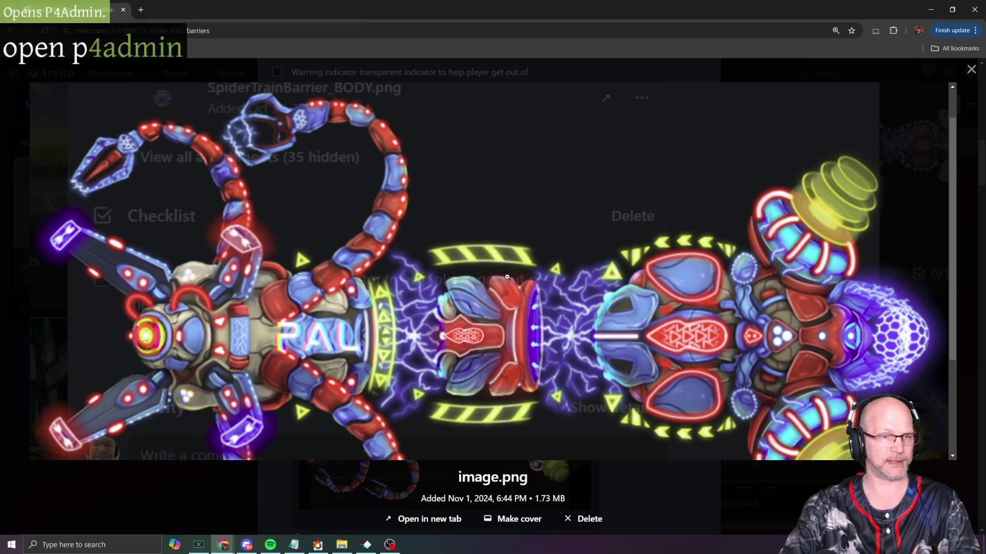
{"action": "key", "text": "Down"}
{"action": "key", "text": "Down"}
{"action": "key", "text": "Down"}
{"action": "key", "text": "Down"}
{"action": "key", "text": "Down"}
{"action": "key", "text": "Down"}
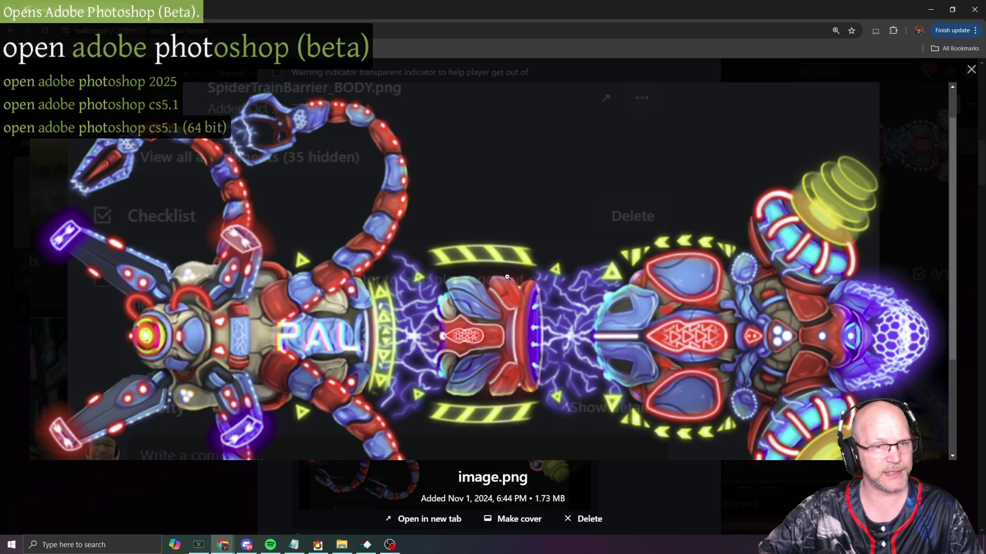
{"action": "key", "text": "Caps_Lock"}
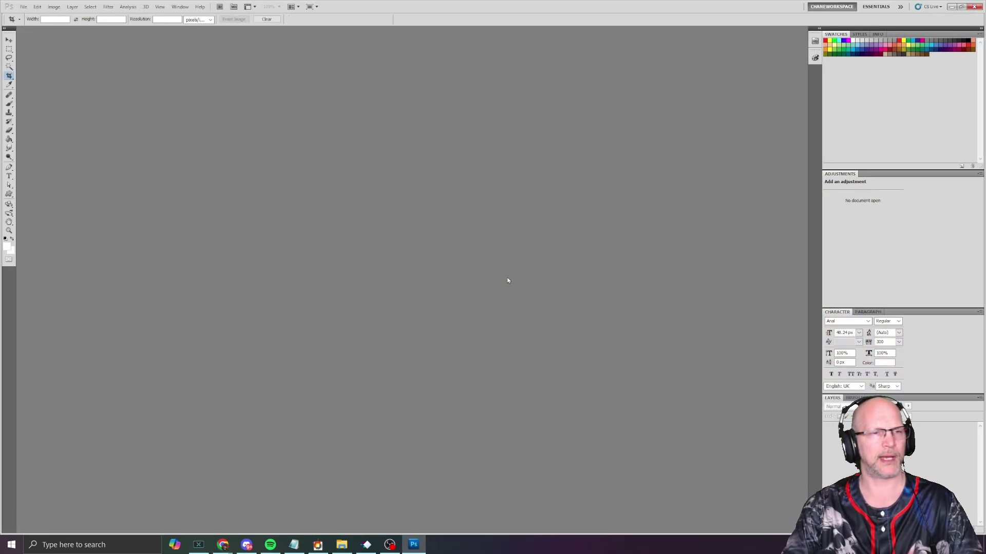
Paste the copied reference image into a new document and extend the canvas below it to a height of 2000 pixels
{"action": "key", "text": "alt+f"}
{"action": "key", "text": "n"}
{"action": "key", "text": "Return"}
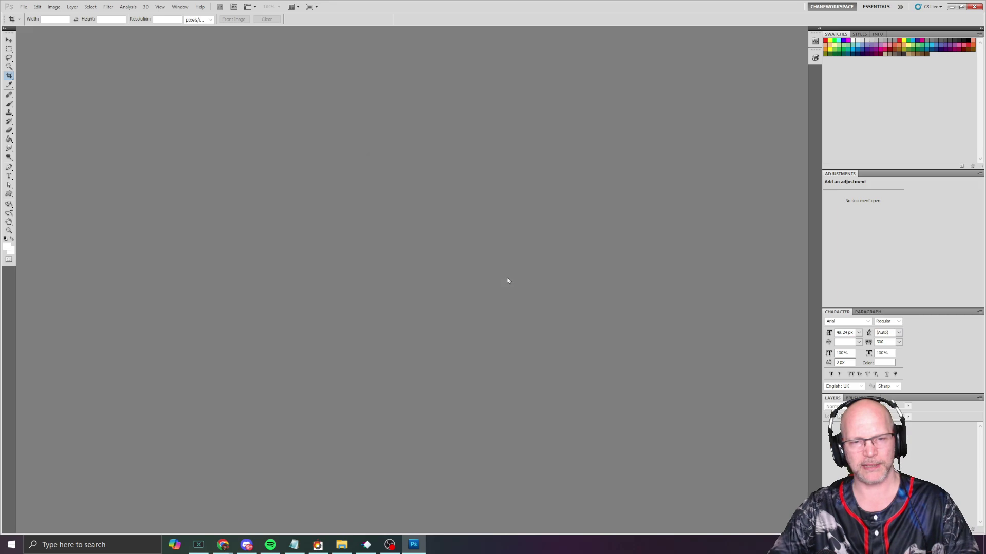
{"action": "key", "text": "ctrl+v"}
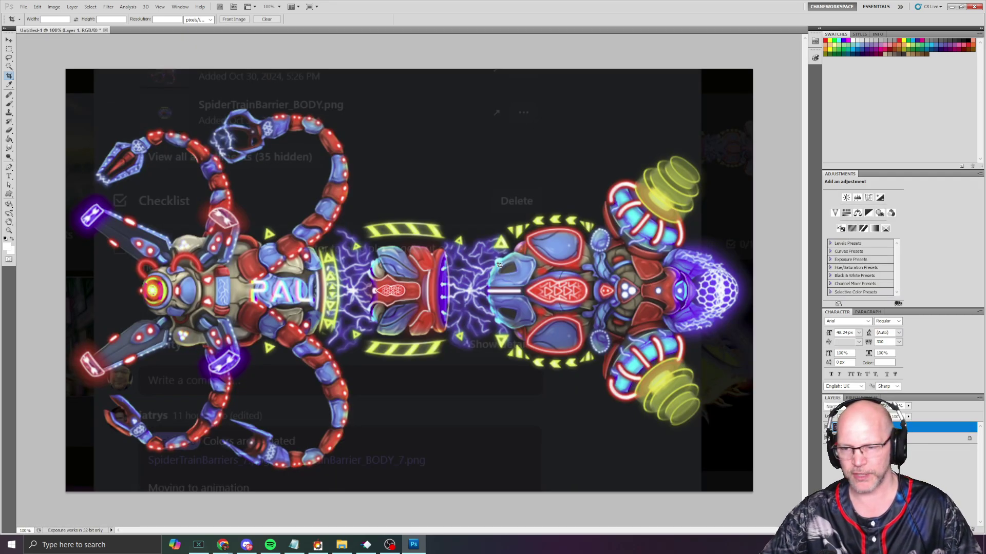
{"action": "key", "text": "ctrl+alt+c"}
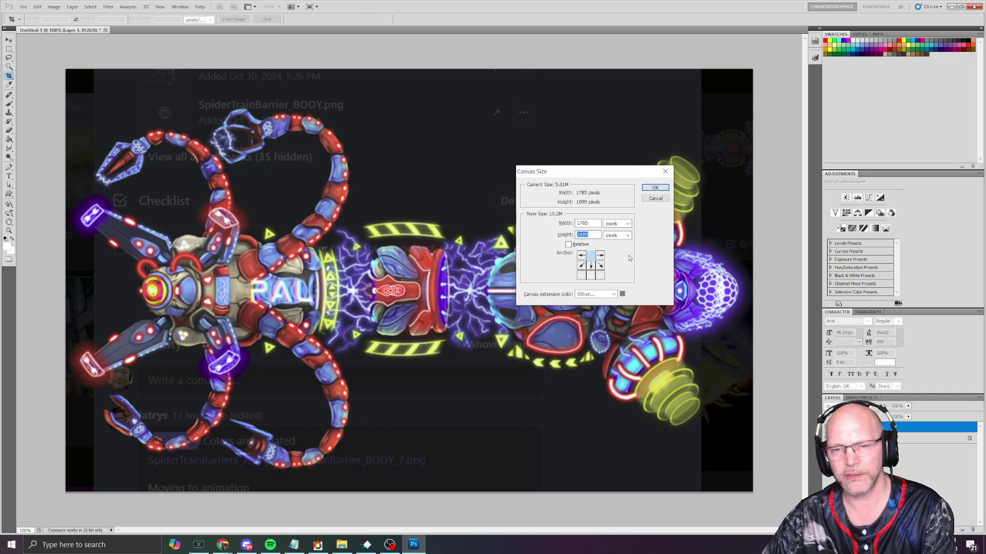
{"action": "key", "text": "Return"}
Switch to the running SHMUP Creator playtest and capture a rectangular screenshot covering the whole Spider Train
{"action": "key", "text": "alt+Tab"}
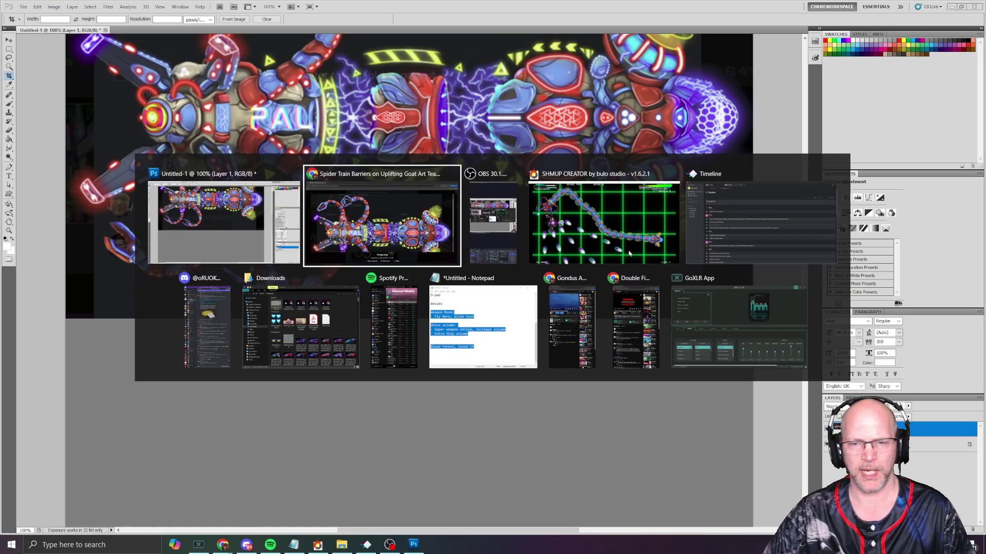
{"action": "key", "text": "alt+Tab"}
{"action": "key", "text": "alt+Tab"}
{"action": "key", "text": "Tab"}
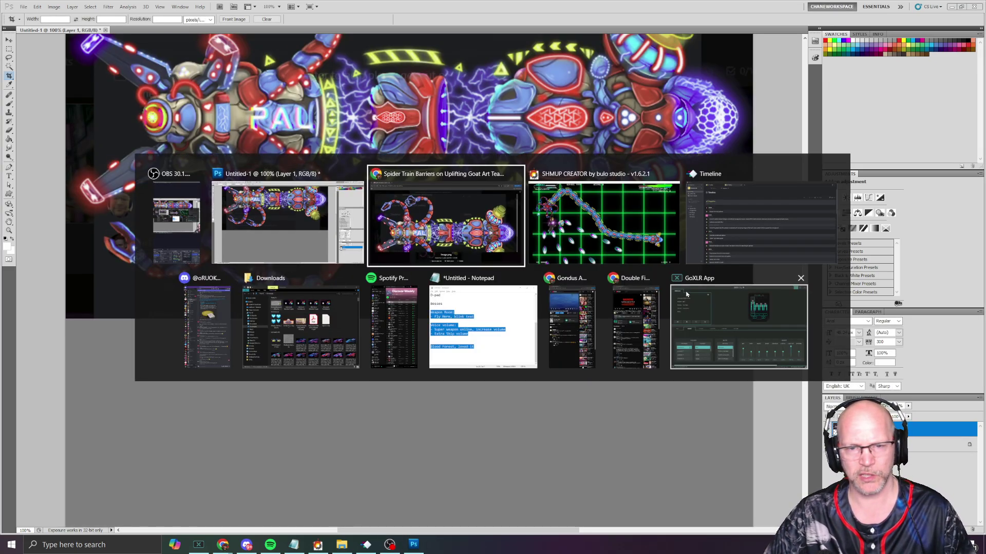
{"action": "key", "text": "Tab"}
{"action": "key", "text": "Down"}
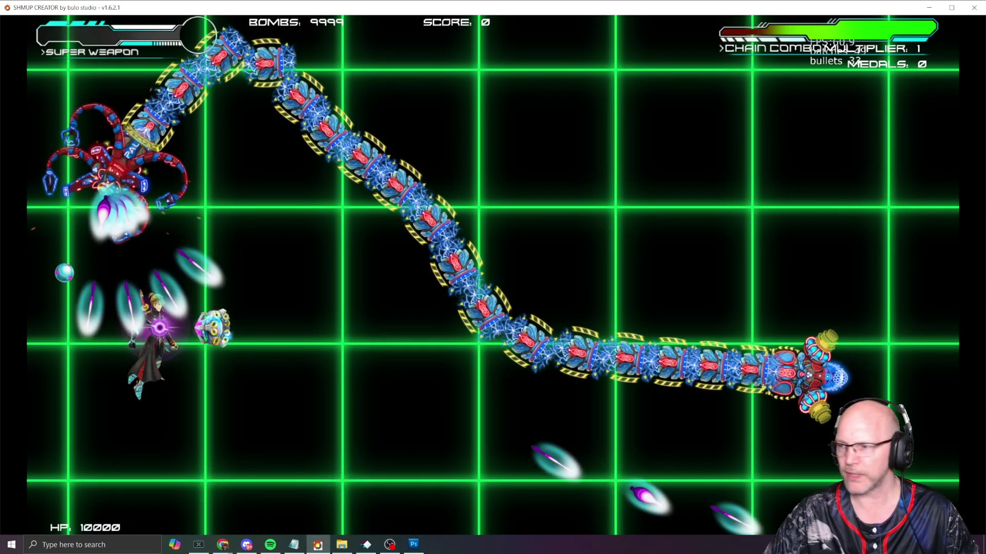
{"action": "key", "text": "alt+Tab"}
{"action": "key", "text": "super+shift+s"}
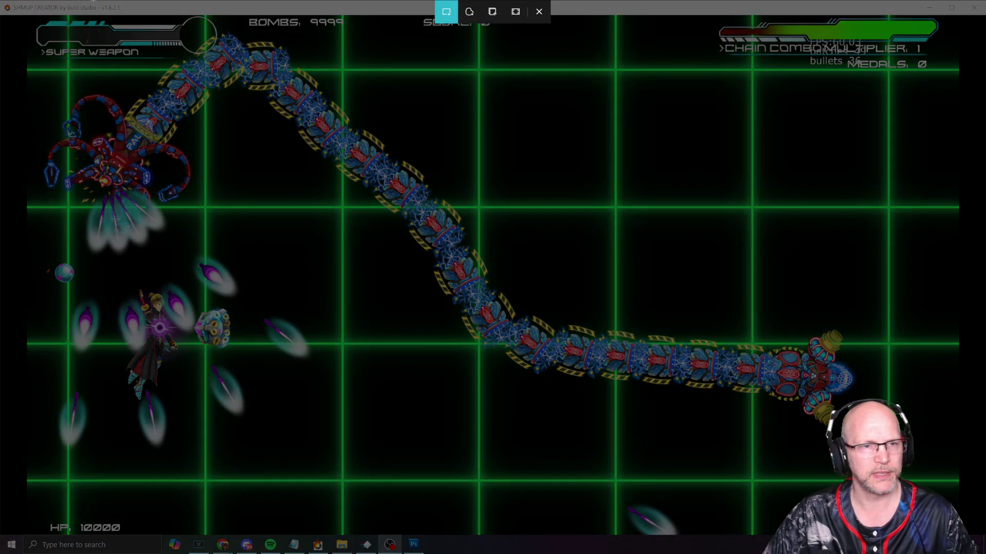
{"action": "left_click_drag", "start_coordinate": [57, 1], "coordinate": [985, 553]}
Switch to Photoshop, paste the gameplay capture as a new layer, and move it down below the reference image
{"action": "key", "text": "alt+Tab"}
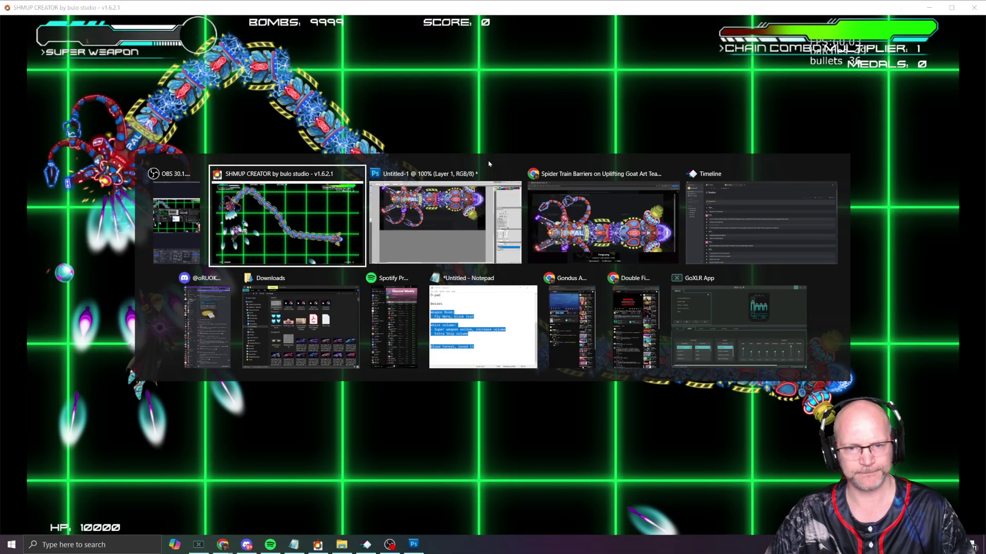
{"action": "key", "text": "Tab"}
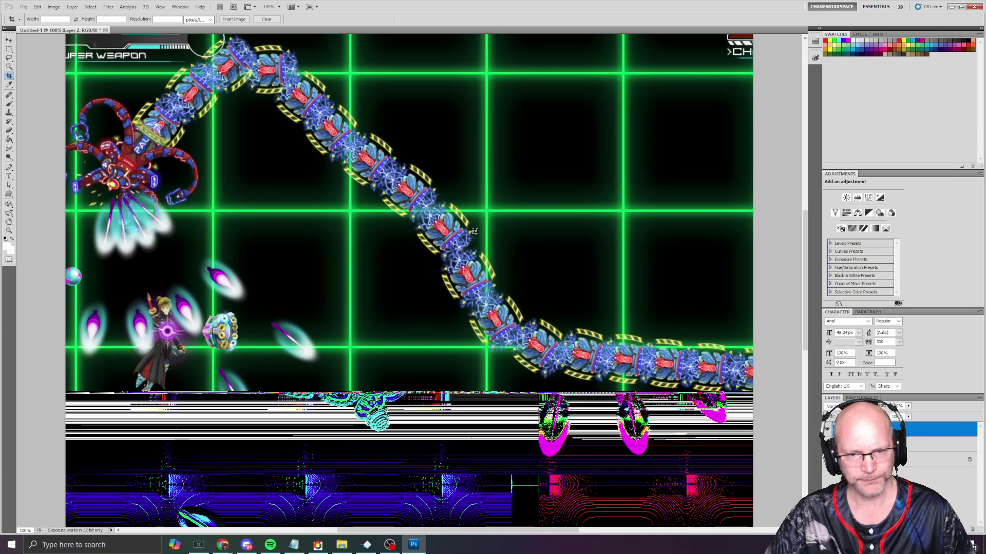
{"action": "key", "text": "v"}
{"action": "left_click_drag", "start_coordinate": [473, 202], "coordinate": [490, 127]}
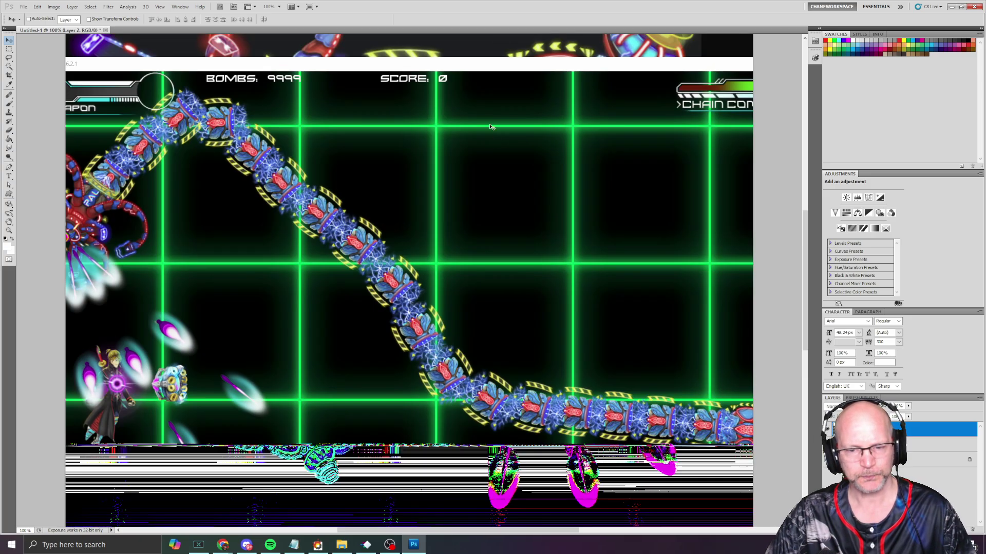
{"action": "left_click_drag", "start_coordinate": [509, 334], "coordinate": [570, 153]}
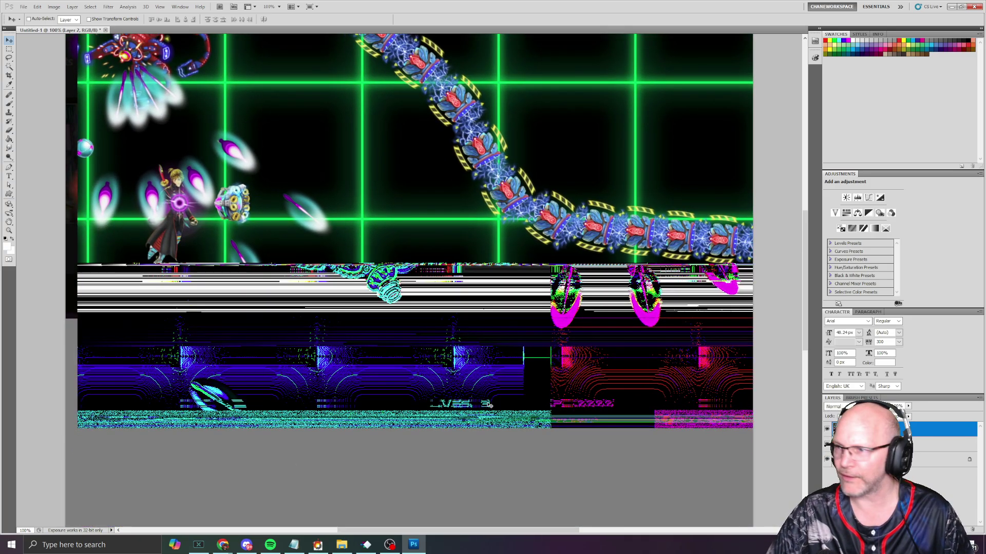
{"action": "left_click_drag", "start_coordinate": [516, 389], "coordinate": [458, 441]}
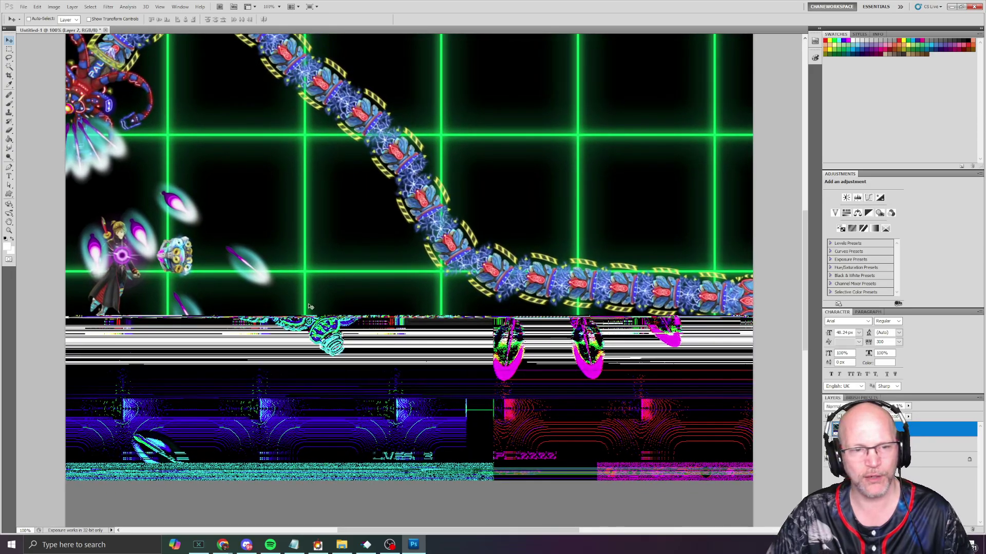
{"action": "scroll", "coordinate": [418, 302], "scroll_direction": "up", "scroll_amount": 4}
{"action": "scroll", "coordinate": [419, 302], "scroll_direction": "down", "scroll_amount": 4}
Delete the corrupted gameplay capture layer from the Photoshop comparison after checking the running playtest
{"action": "key", "text": "alt+Tab"}
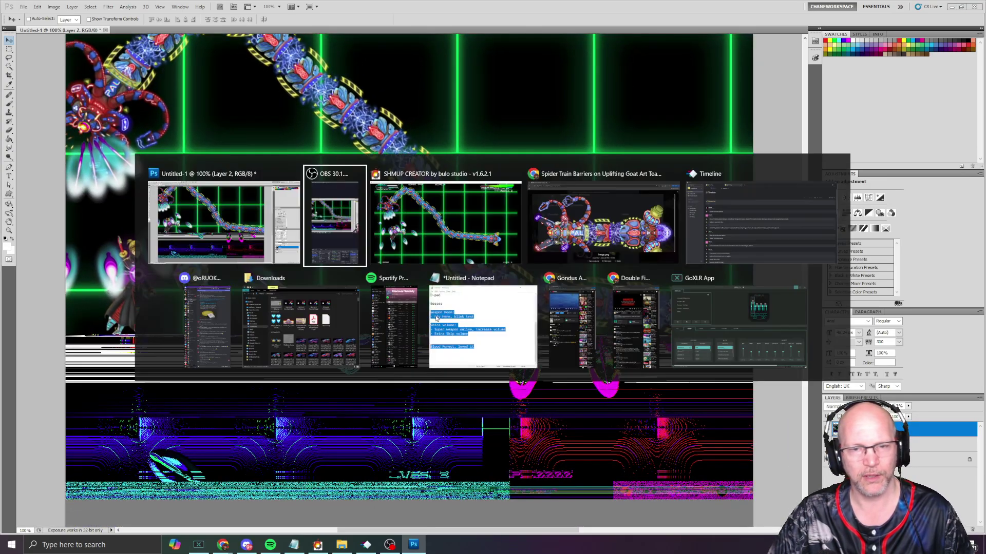
{"action": "key", "text": "alt+Tab"}
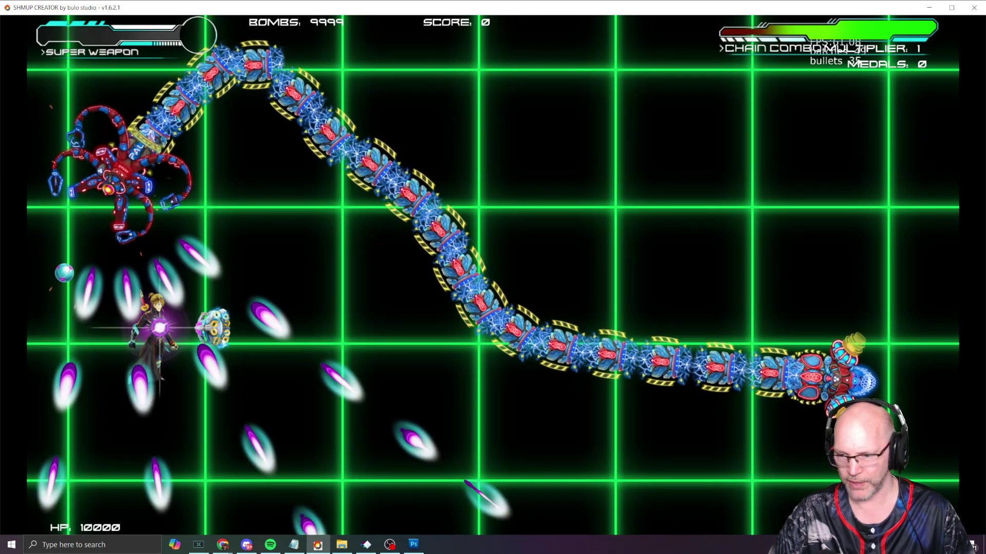
{"action": "key", "text": "alt+Tab"}
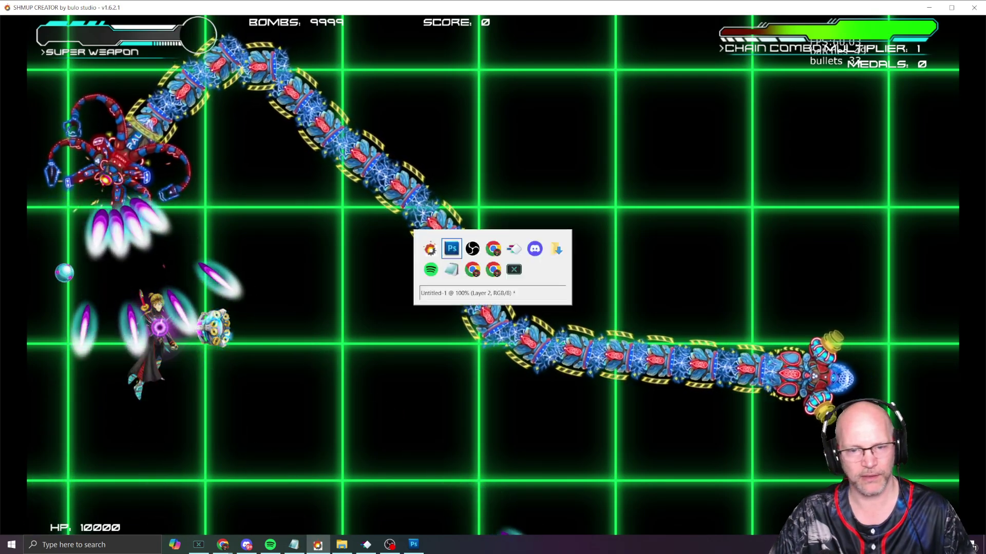
{"action": "left_click_drag", "start_coordinate": [527, 153], "coordinate": [555, 244]}
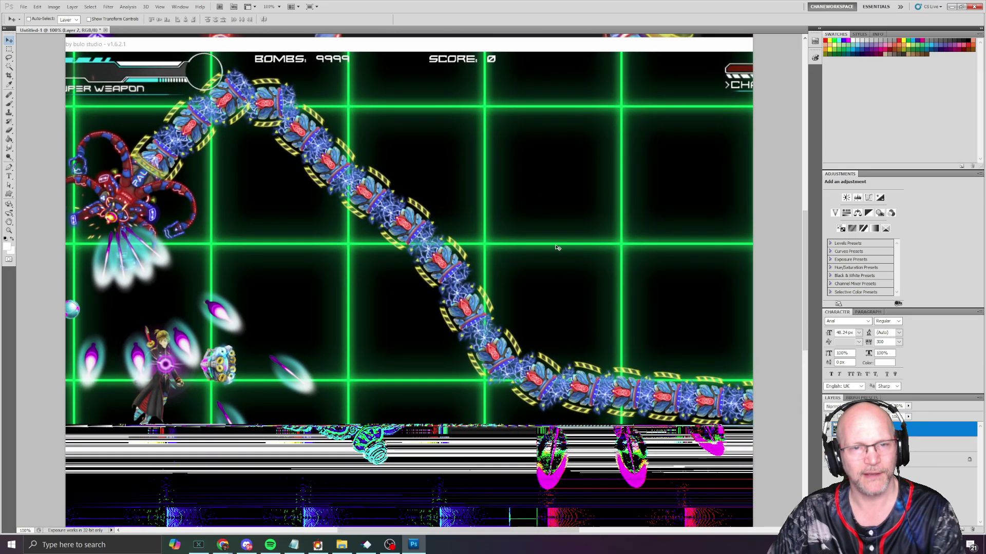
{"action": "key", "text": "Delete"}
Switch to the SHMUP Creator playtest, capture the entire screen, and paste the capture as a new layer in Photoshop
{"action": "key", "text": "alt+Tab"}
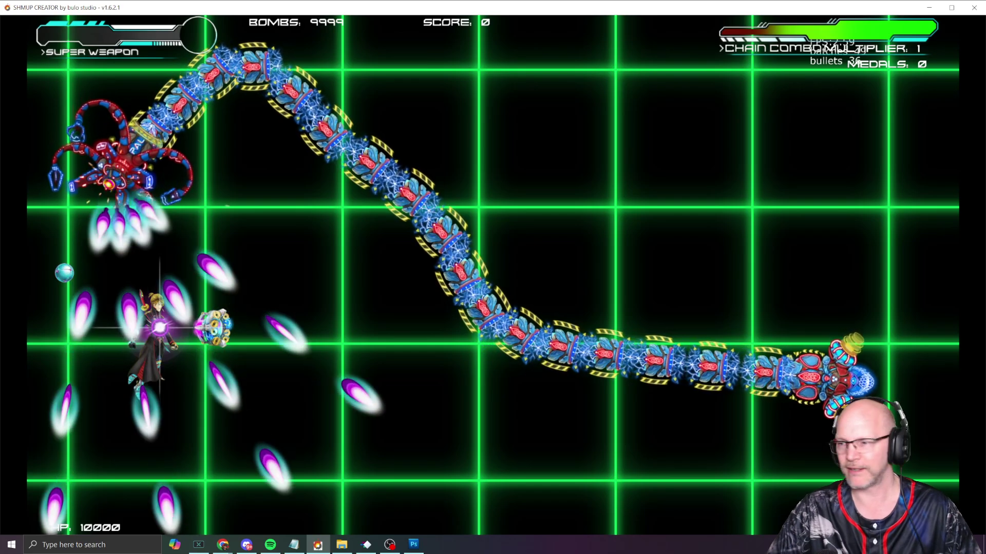
{"action": "key", "text": "super+shift+s"}
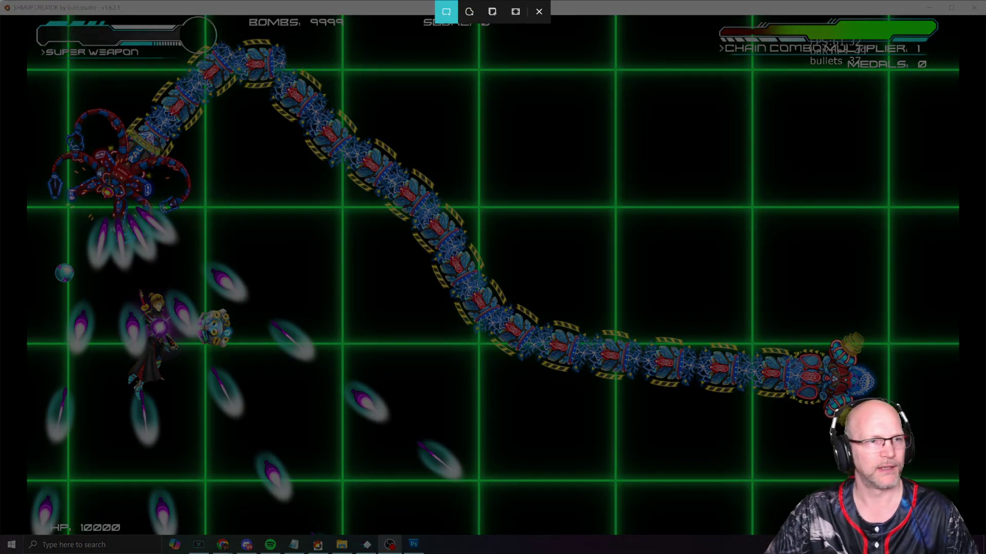
{"action": "left_click_drag", "start_coordinate": [0, 0], "coordinate": [985, 553]}
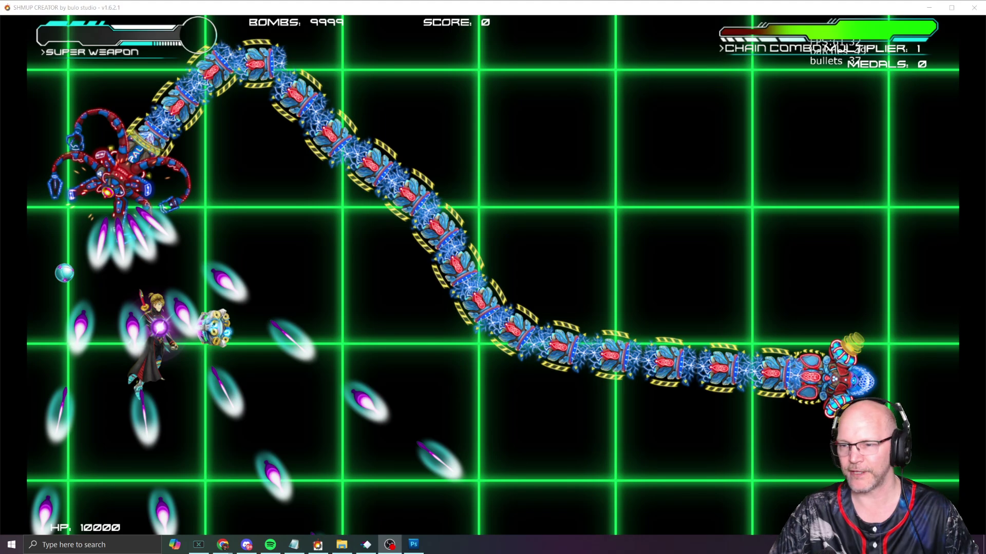
{"action": "key", "text": "alt+Tab"}
{"action": "key", "text": "alt+Tab"}
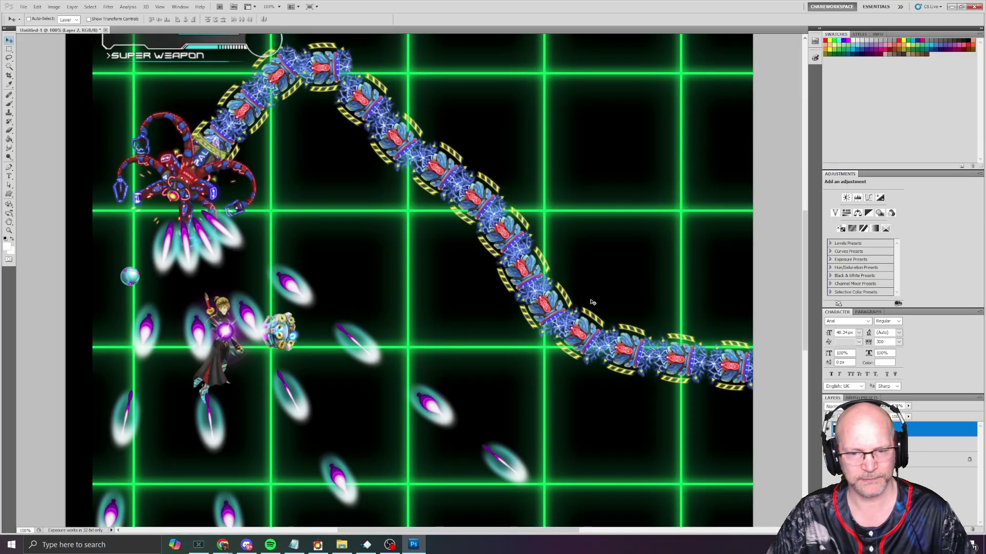
Move the pasted gameplay screenshot down so it sits below the Spider Train in the reference image
{"action": "scroll", "coordinate": [465, 372], "scroll_direction": "up", "scroll_amount": 2}
{"action": "key", "text": "ctrl+minus"}
{"action": "key", "text": "ctrl+plus"}
{"action": "scroll", "coordinate": [416, 269], "scroll_direction": "down", "scroll_amount": 2}
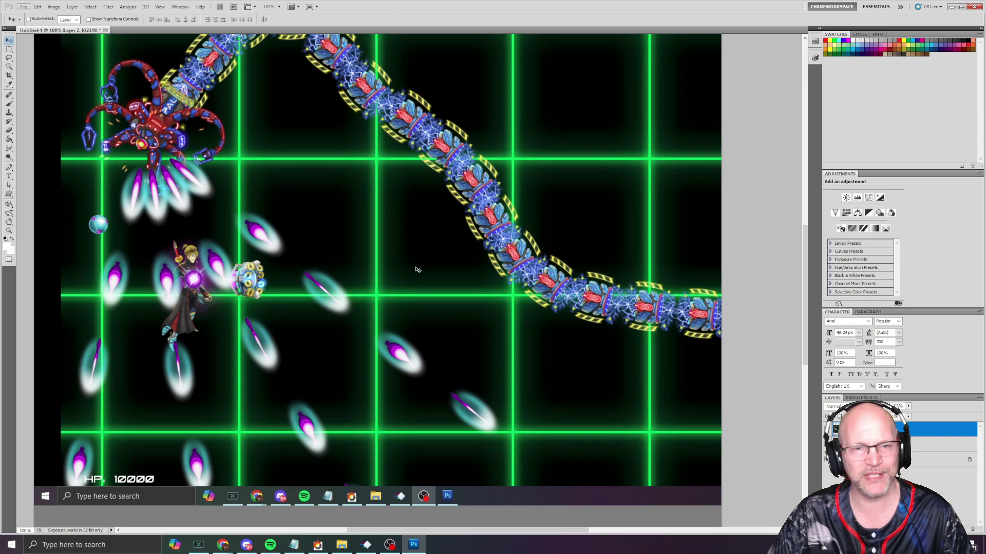
{"action": "left_click_drag", "start_coordinate": [331, 168], "coordinate": [365, 335]}
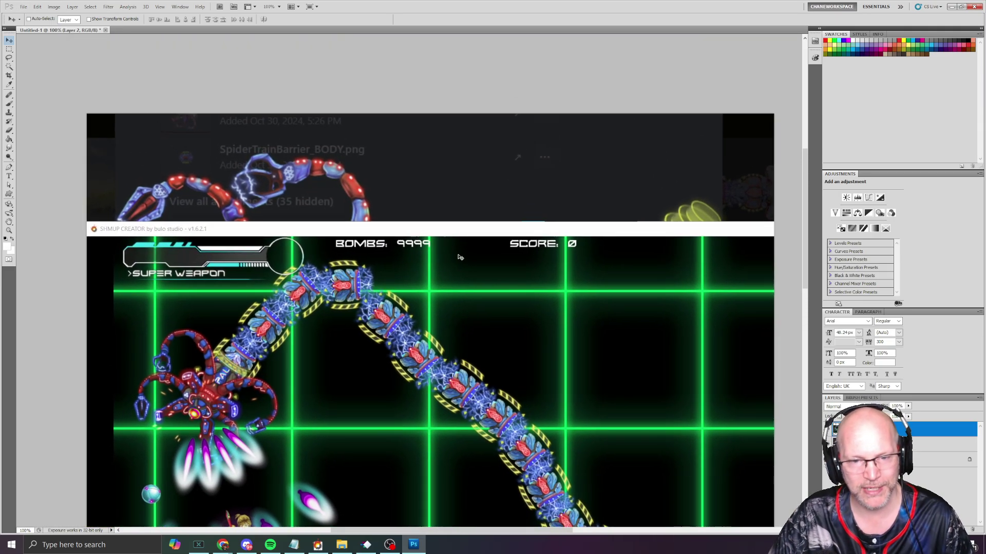
{"action": "left_click_drag", "start_coordinate": [458, 250], "coordinate": [504, 454]}
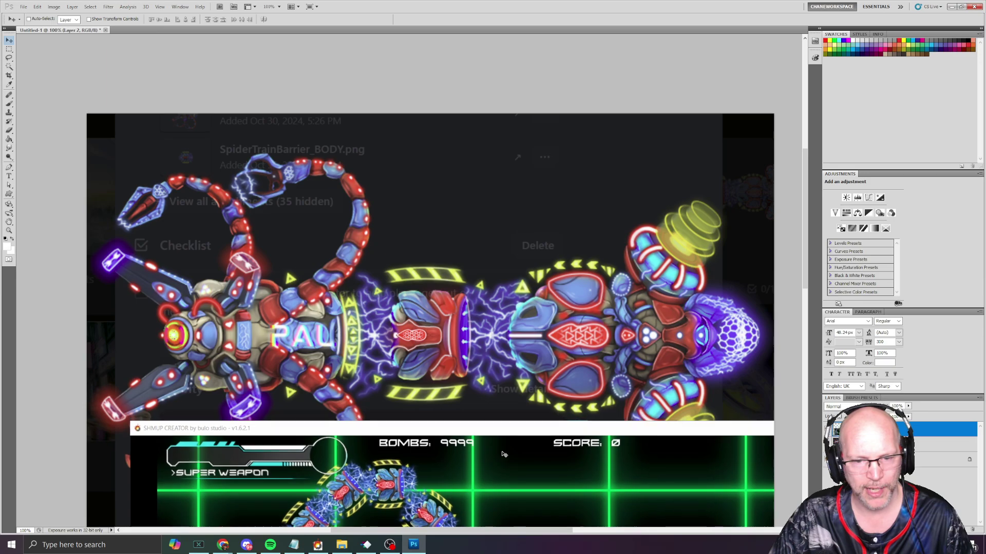
{"action": "left_click_drag", "start_coordinate": [469, 379], "coordinate": [488, 78]}
{"action": "left_click_drag", "start_coordinate": [532, 137], "coordinate": [504, 230]}
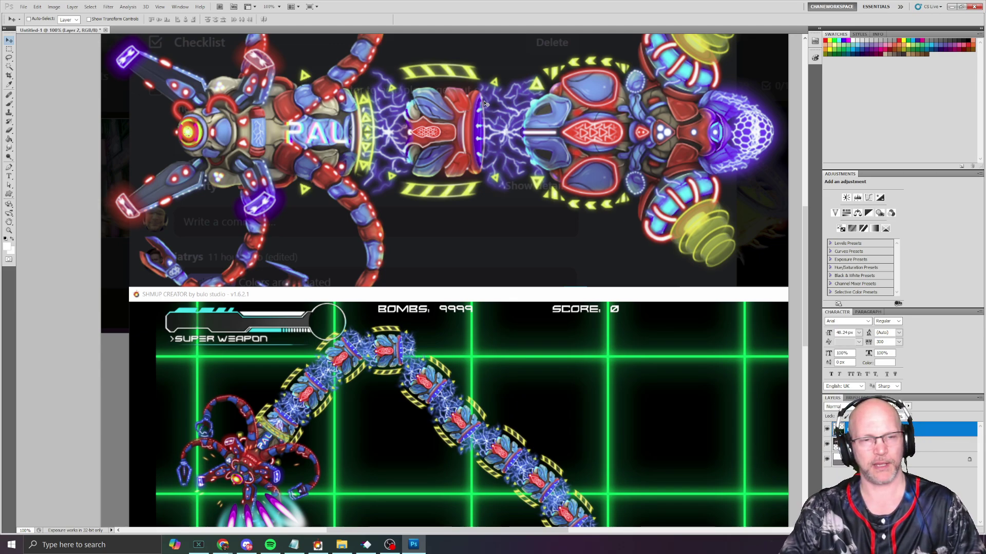
Add a new empty layer above the gameplay screenshot and set up the Brush tool with a larger tip
{"action": "key", "text": "ctrl+shift+n"}
{"action": "key", "text": "Return"}
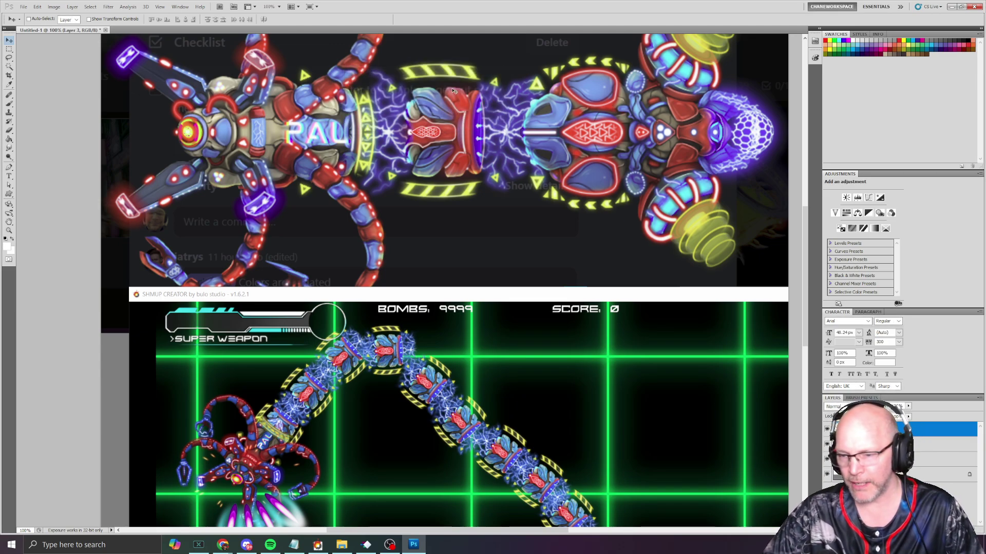
{"action": "key", "text": "b"}
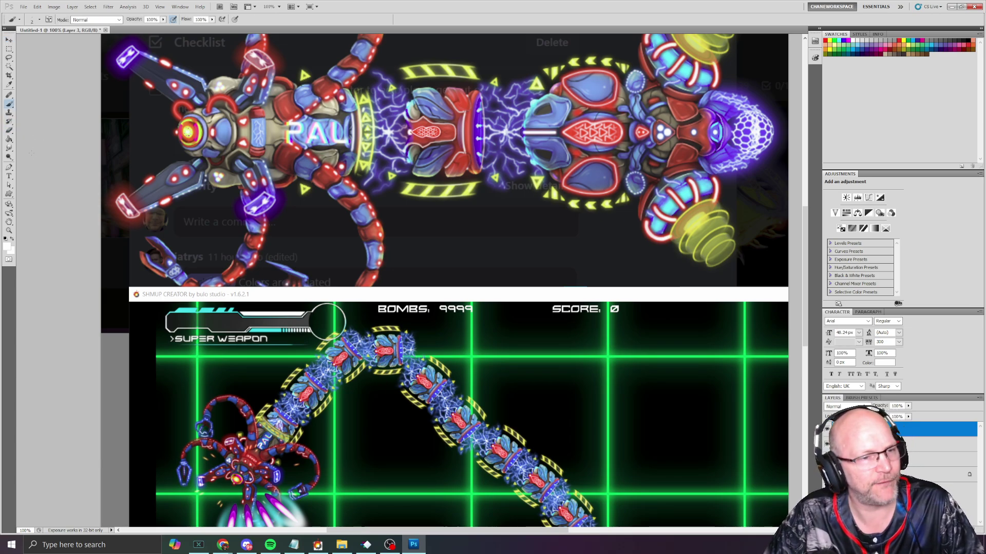
{"action": "right_click", "coordinate": [208, 164], "text": "alt"}
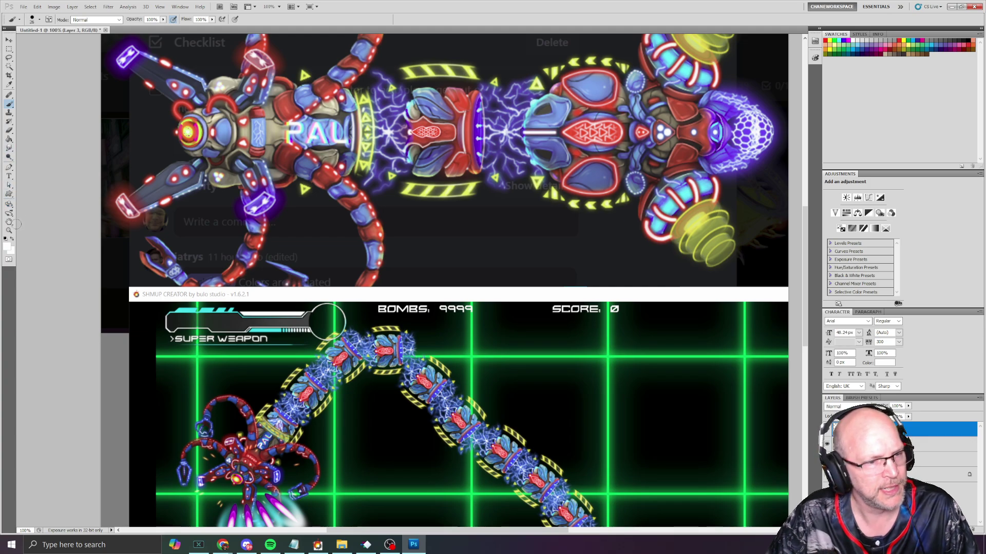
Set the foreground color to pure green, with red 0, green 255 and blue 0
{"action": "left_click", "coordinate": [6, 247]}
{"action": "type", "text": "0"}
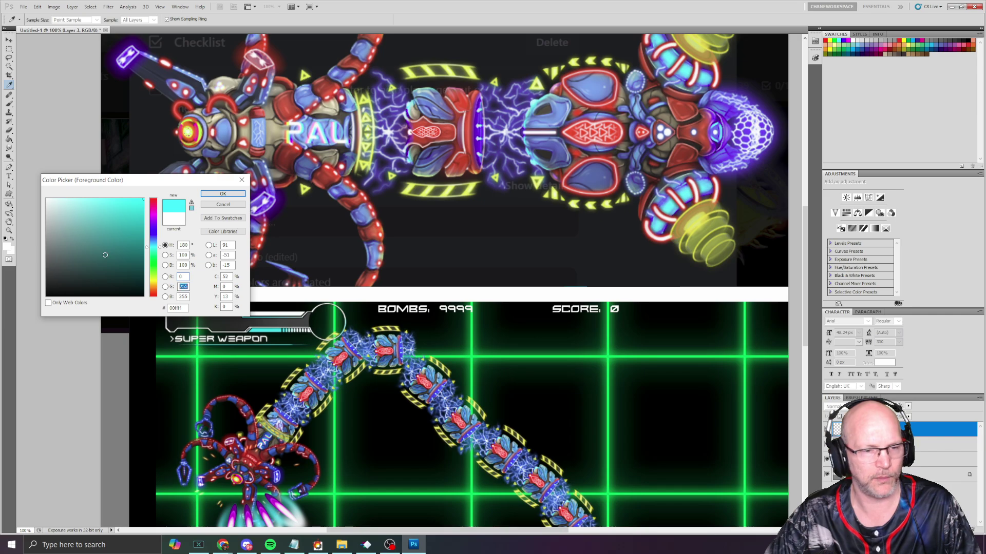
{"action": "key", "text": "Tab"}
{"action": "key", "text": "Tab"}
{"action": "type", "text": "0"}
{"action": "key", "text": "Return"}
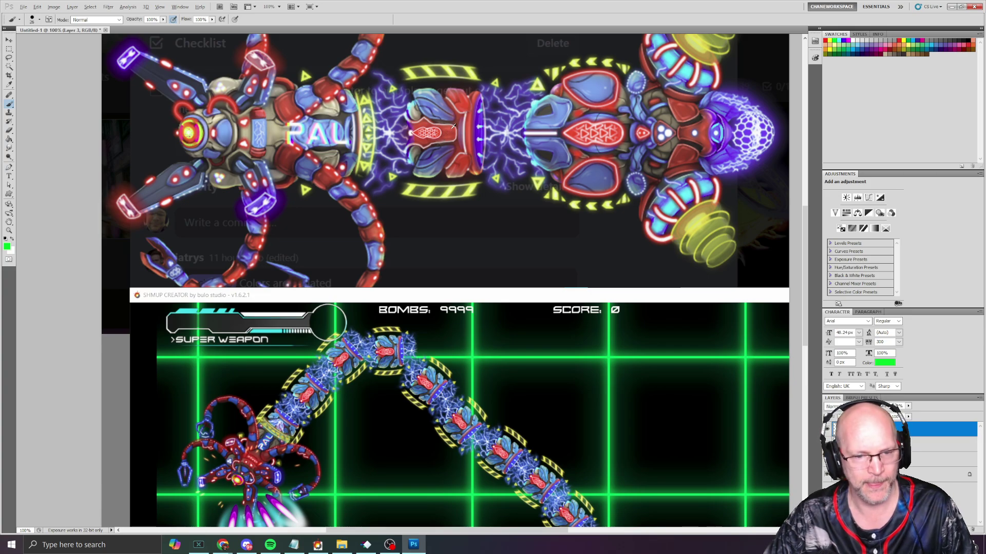
{"action": "scroll", "coordinate": [460, 121], "scroll_direction": "down", "scroll_amount": 1}
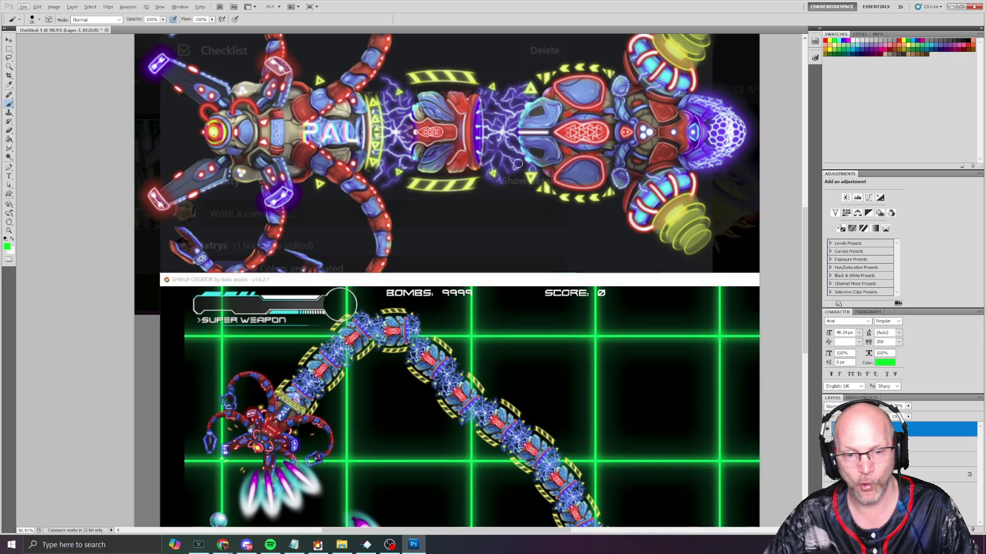
{"action": "left_click_drag", "start_coordinate": [522, 168], "coordinate": [450, 156]}
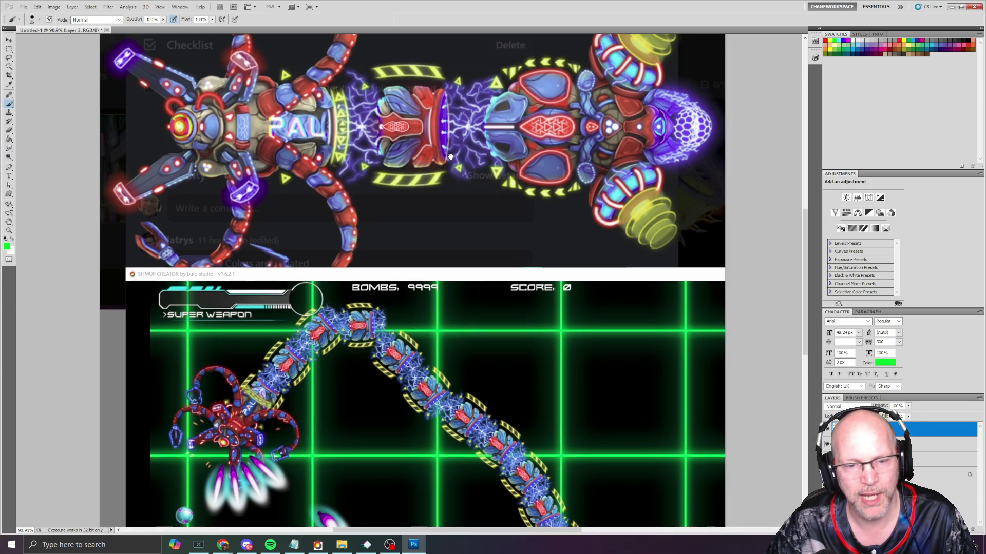
{"action": "key", "text": "alt"}
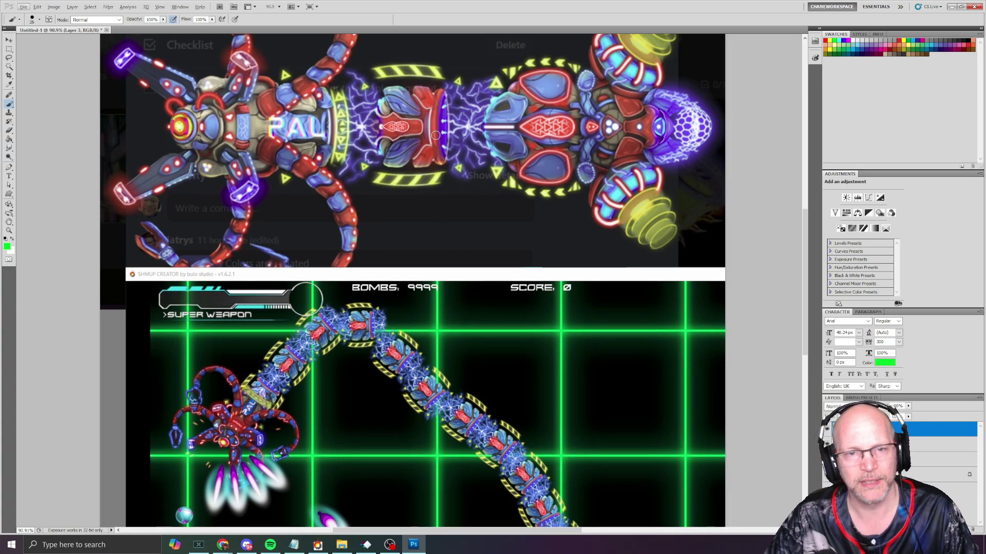
{"action": "key", "text": "ctrl+alt+0"}
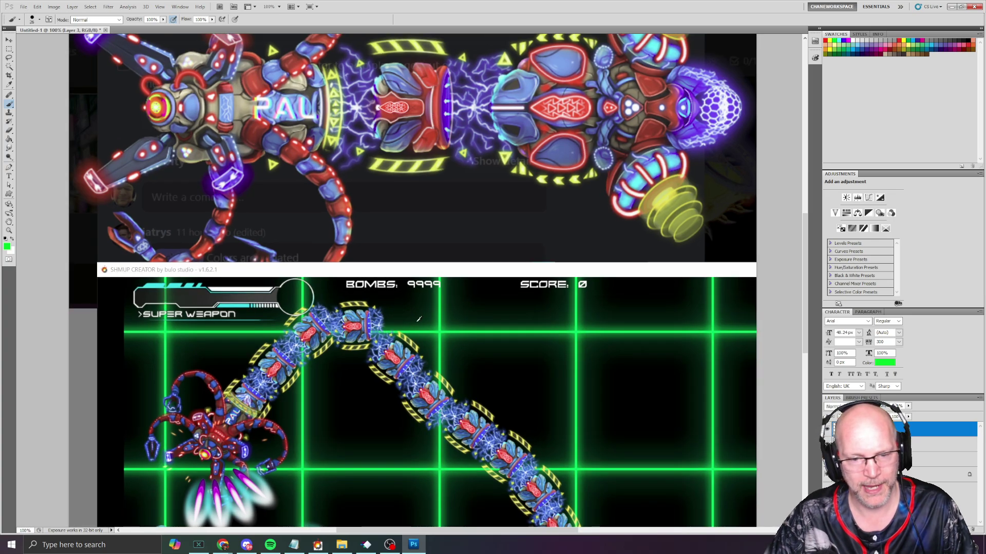
{"action": "scroll", "coordinate": [418, 319], "scroll_direction": "up", "scroll_amount": 3}
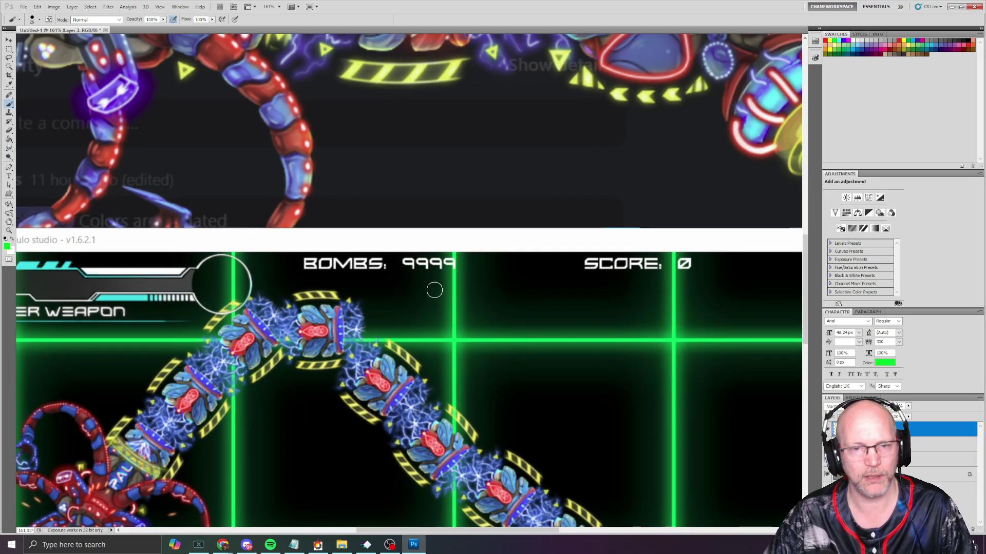
Switch to the Spider Train Barriers card in Trello and preview the attachment SpiderTrainBarriers_8.png
{"action": "key", "text": "alt+Tab"}
{"action": "key", "text": "alt+Tab"}
{"action": "key", "text": "alt+Tab"}
{"action": "key", "text": "Escape"}
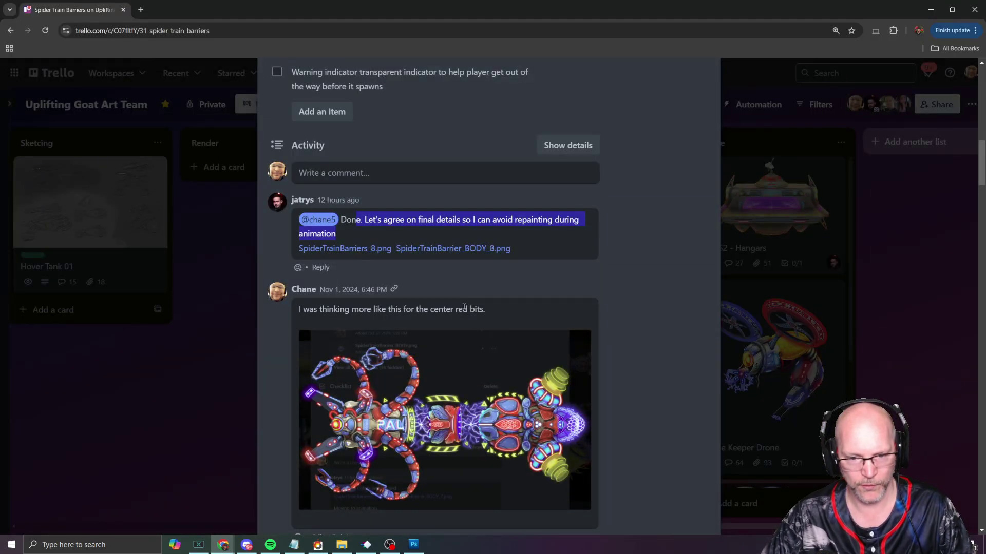
{"action": "scroll", "coordinate": [464, 307], "scroll_direction": "up", "scroll_amount": 2}
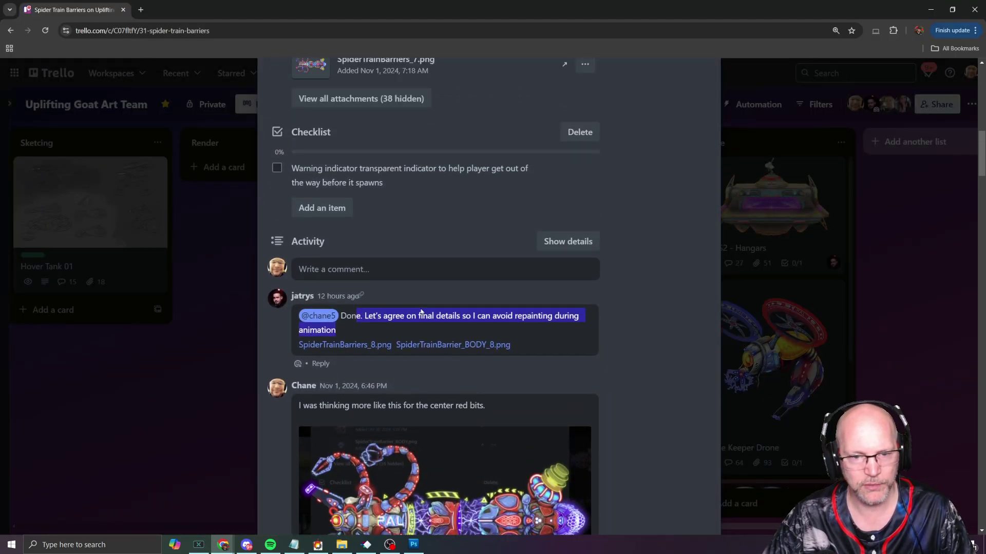
{"action": "left_click", "coordinate": [354, 352]}
{"action": "key", "text": "Escape"}
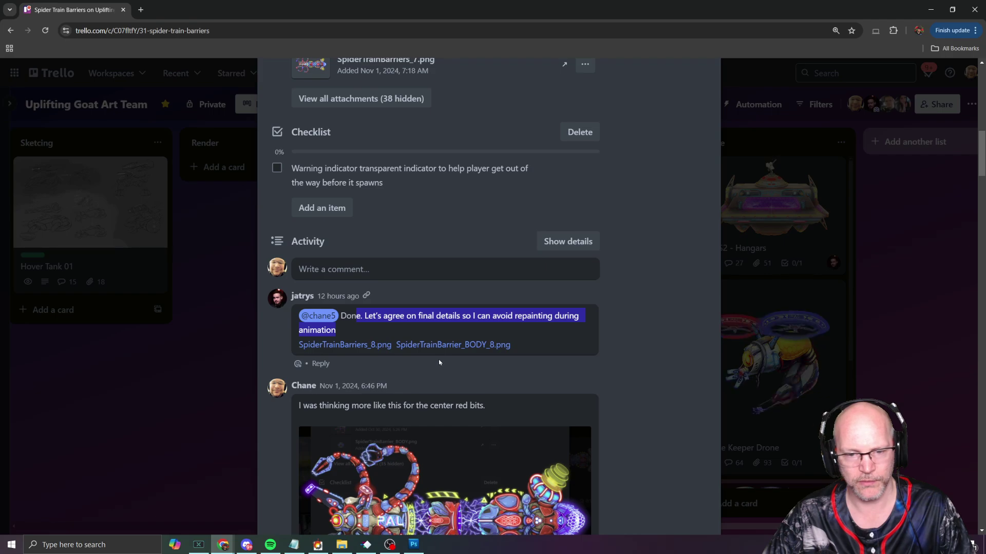
{"action": "left_click", "coordinate": [372, 349]}
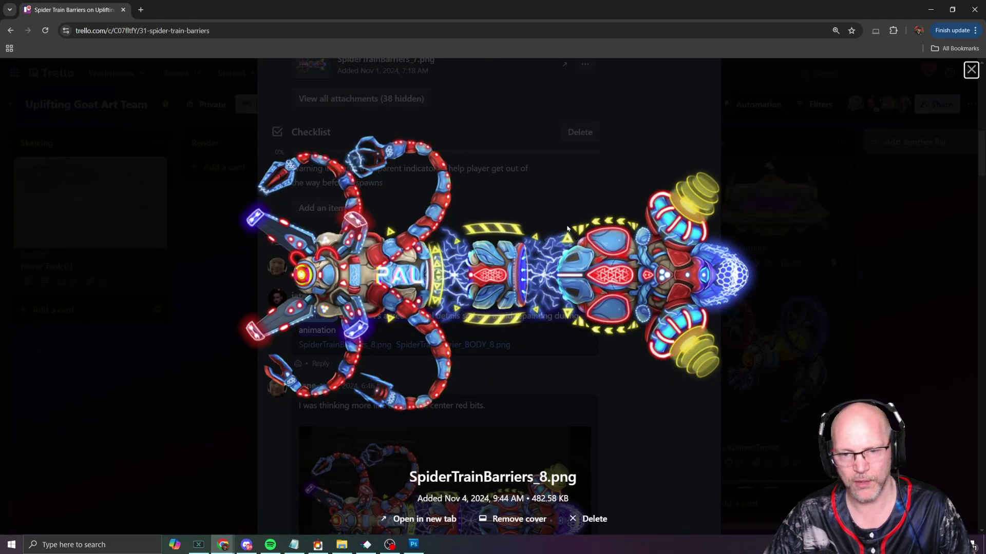
{"action": "key", "text": "Escape"}
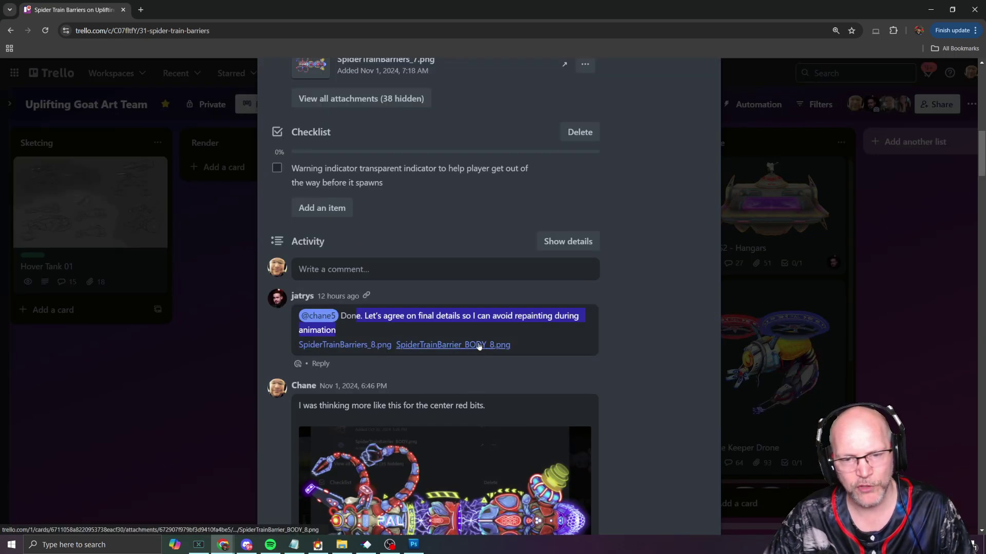
Preview SpiderTrainBarrier_BODY_8.png and review the earlier comments on the Trello card
{"action": "left_click", "coordinate": [503, 344]}
{"action": "key", "text": "Escape"}
{"action": "scroll", "coordinate": [486, 347], "scroll_direction": "down", "scroll_amount": 4}
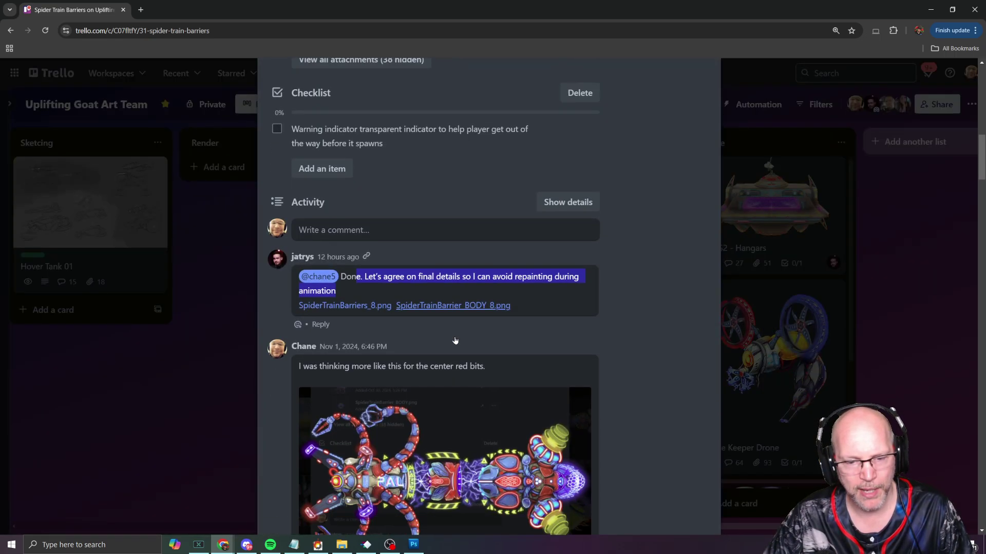
{"action": "scroll", "coordinate": [486, 347], "scroll_direction": "down", "scroll_amount": 2}
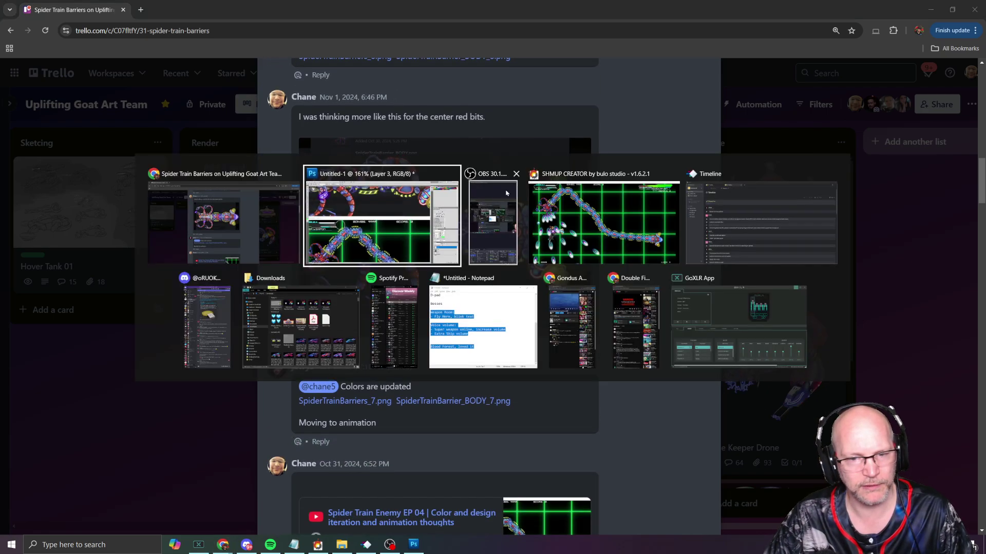
Switch to the SHMUP Creator playtest to examine the Spider Train in motion, and return to Photoshop
{"action": "key", "text": "alt+Tab"}
{"action": "left_click", "coordinate": [539, 193]}
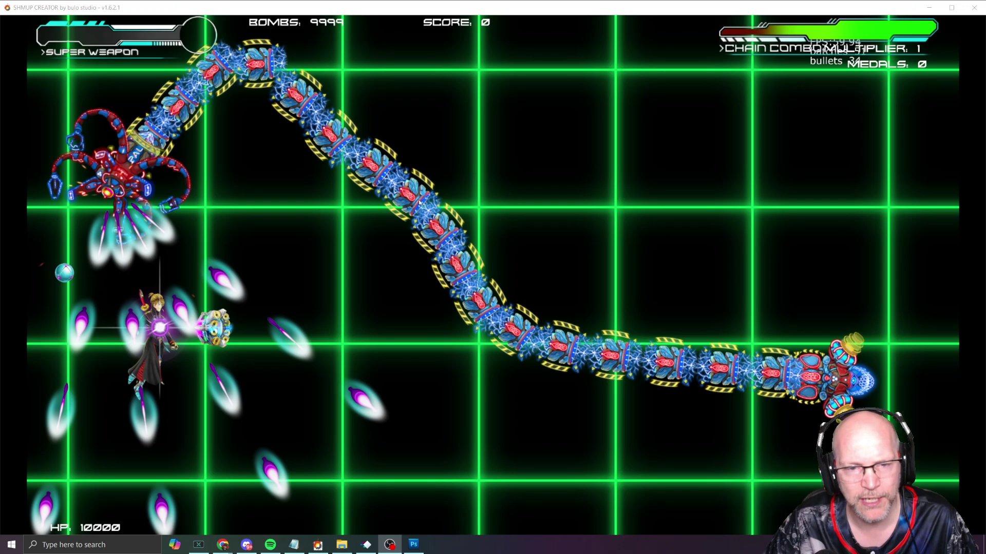
{"action": "key", "text": "alt+Tab"}
{"action": "key", "text": "alt+Tab"}
{"action": "key", "text": "alt+Tab"}
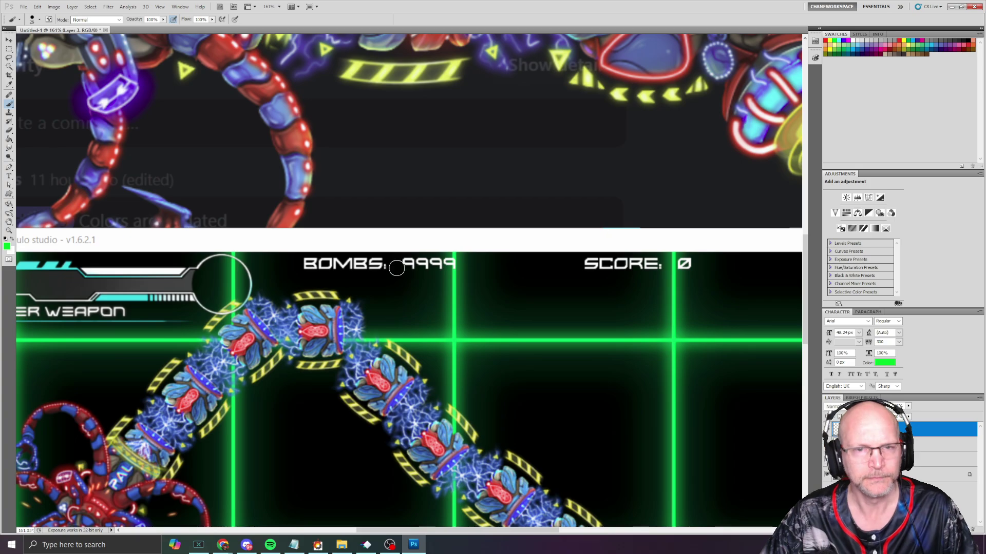
Select the Trello art screenshot's layer and scale it down to a small image above the game screenshot
{"action": "scroll", "coordinate": [418, 203], "scroll_direction": "up", "scroll_amount": 3}
{"action": "scroll", "coordinate": [417, 261], "scroll_direction": "down", "scroll_amount": 3}
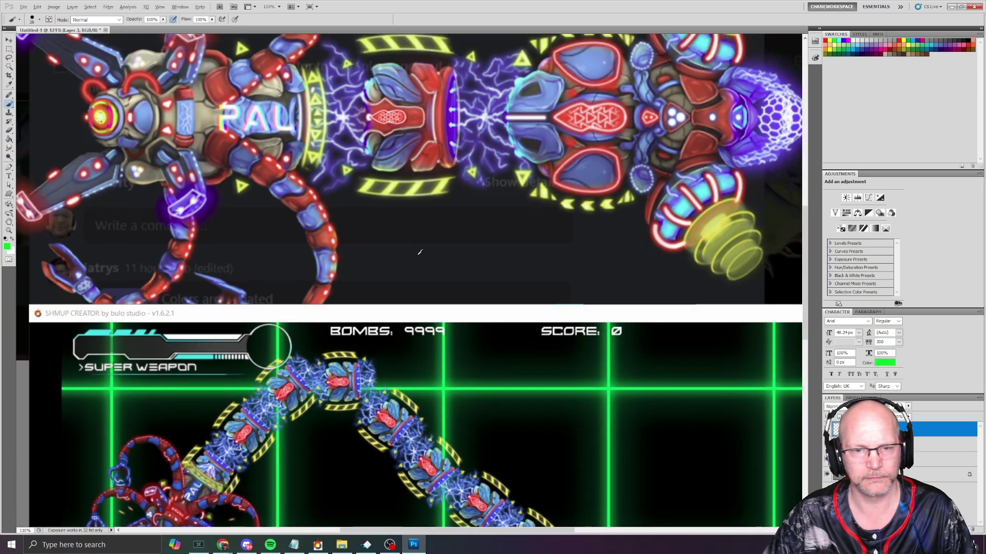
{"action": "key", "text": "alt+v"}
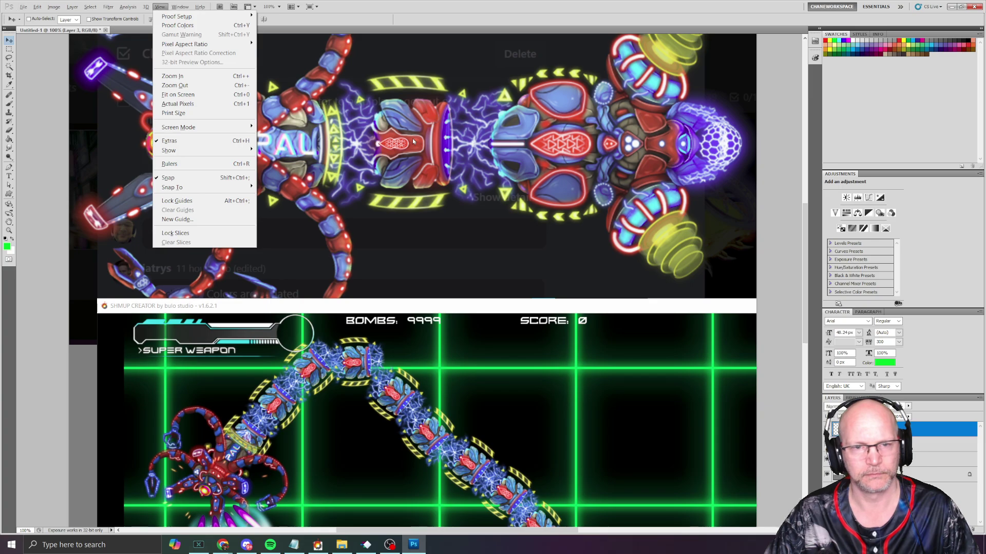
{"action": "key", "text": "Escape"}
{"action": "left_click", "coordinate": [413, 139], "text": "ctrl"}
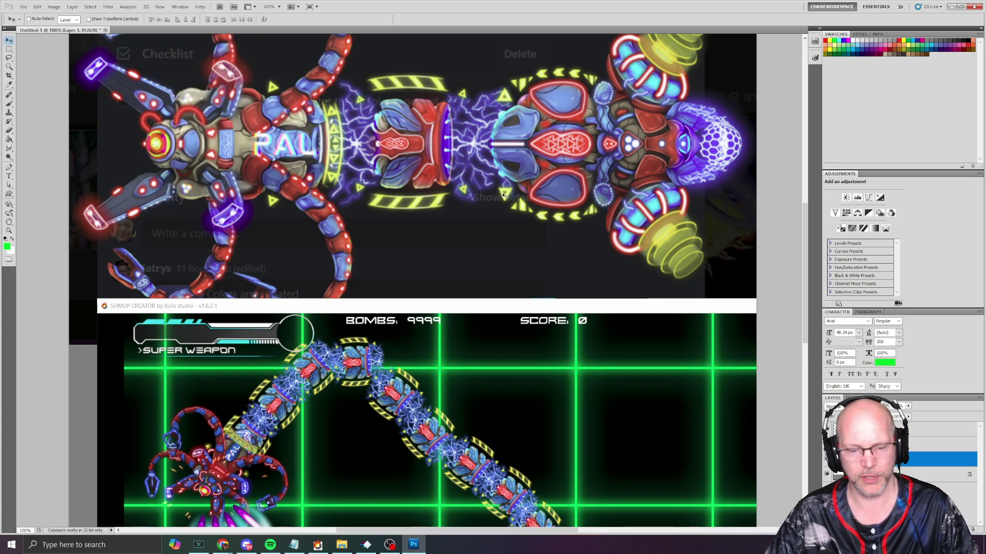
{"action": "key", "text": "ctrl+t"}
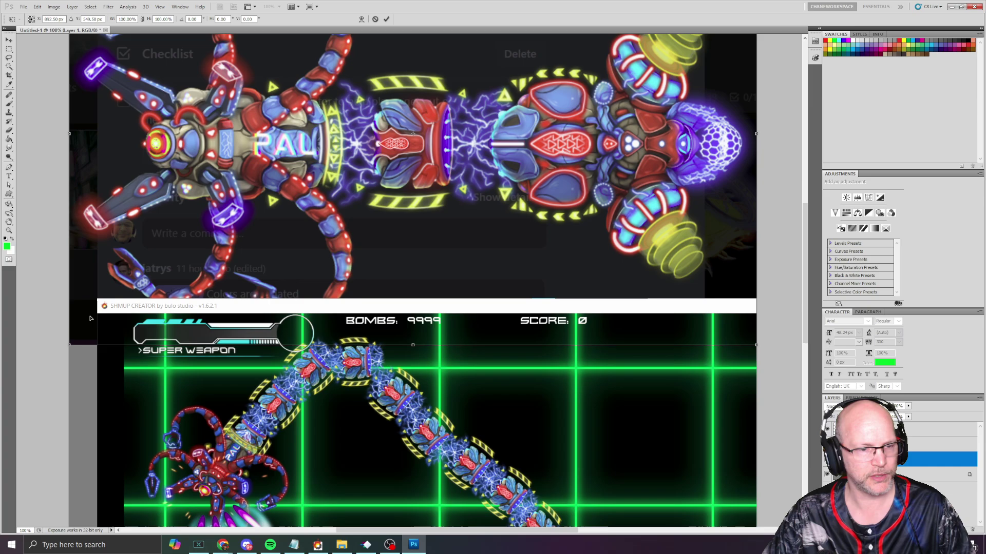
{"action": "left_click_drag", "start_coordinate": [69, 348], "coordinate": [441, 115]}
{"action": "left_click_drag", "start_coordinate": [651, 92], "coordinate": [554, 230]}
{"action": "left_click_drag", "start_coordinate": [345, 261], "coordinate": [365, 247]}
{"action": "key", "text": "Return"}
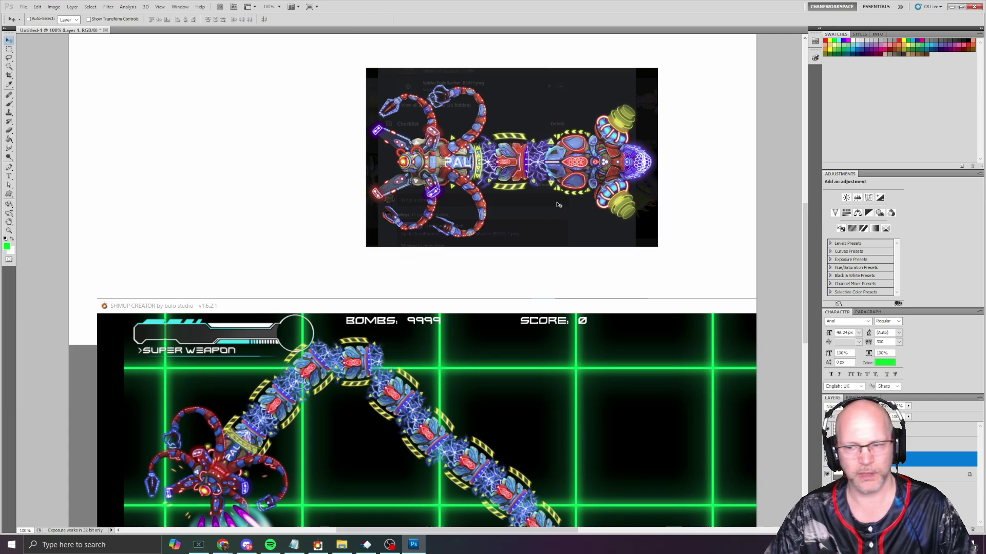
Raise the Trello art layer to the top of the stack and place it over the playtest screenshot, beside the train's body
{"action": "left_click_drag", "start_coordinate": [933, 462], "coordinate": [931, 430]}
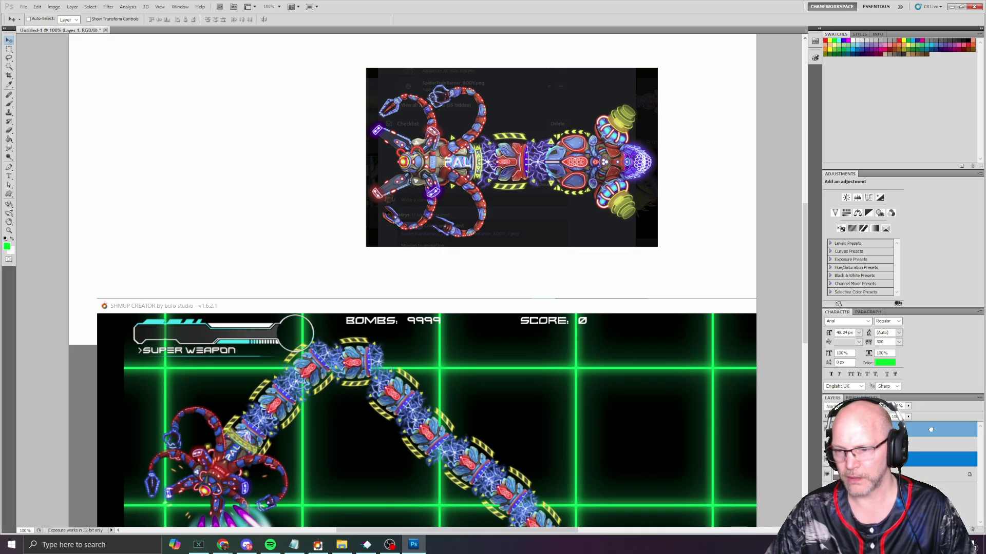
{"action": "left_click_drag", "start_coordinate": [377, 165], "coordinate": [444, 233]}
{"action": "scroll", "coordinate": [465, 441], "scroll_direction": "up", "scroll_amount": 7}
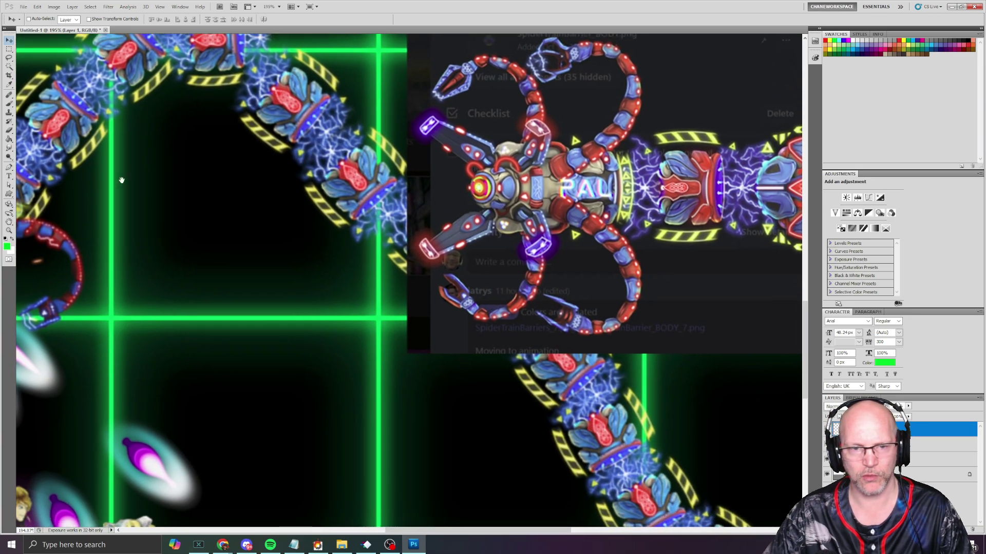
{"action": "left_click_drag", "start_coordinate": [122, 180], "coordinate": [121, 178]}
{"action": "left_click_drag", "start_coordinate": [341, 203], "coordinate": [220, 230], "text": "ctrl"}
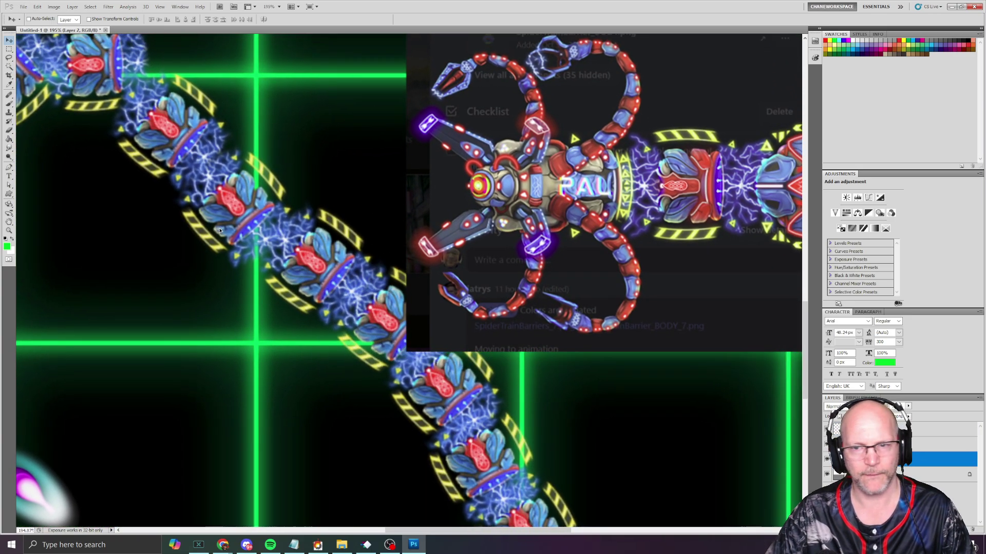
{"action": "left_click_drag", "start_coordinate": [471, 329], "coordinate": [352, 376]}
Scale the Trello art to about 65% and place it in the empty area beside the in-game train so the train stays uncovered
{"action": "key", "text": "ctrl+t"}
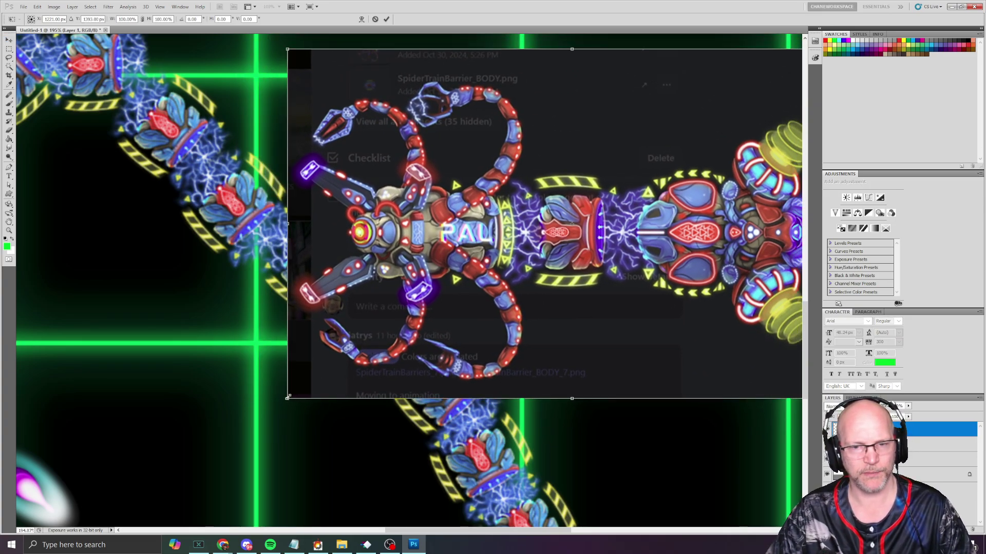
{"action": "left_click_drag", "start_coordinate": [288, 396], "coordinate": [486, 276]}
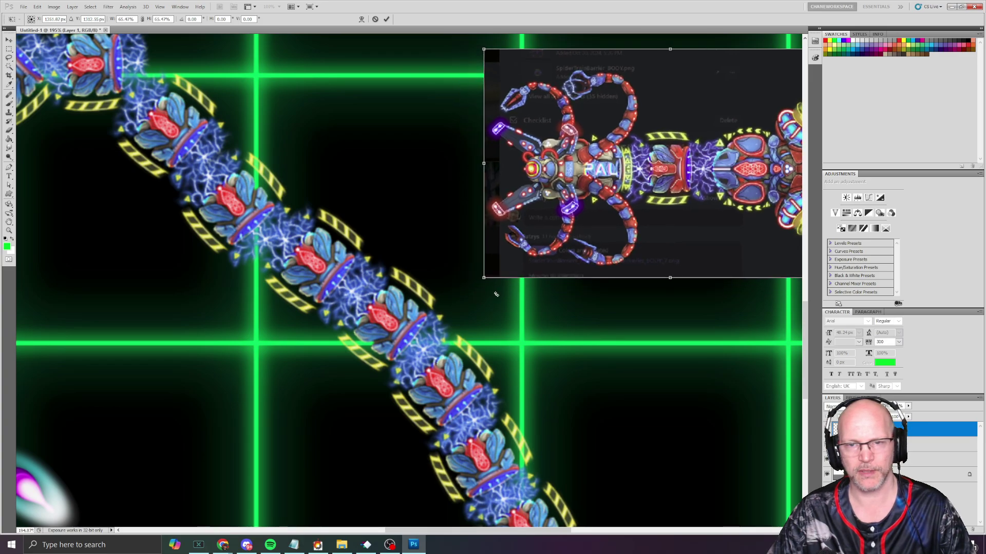
{"action": "key", "text": "Return"}
{"action": "left_click_drag", "start_coordinate": [745, 198], "coordinate": [615, 209]}
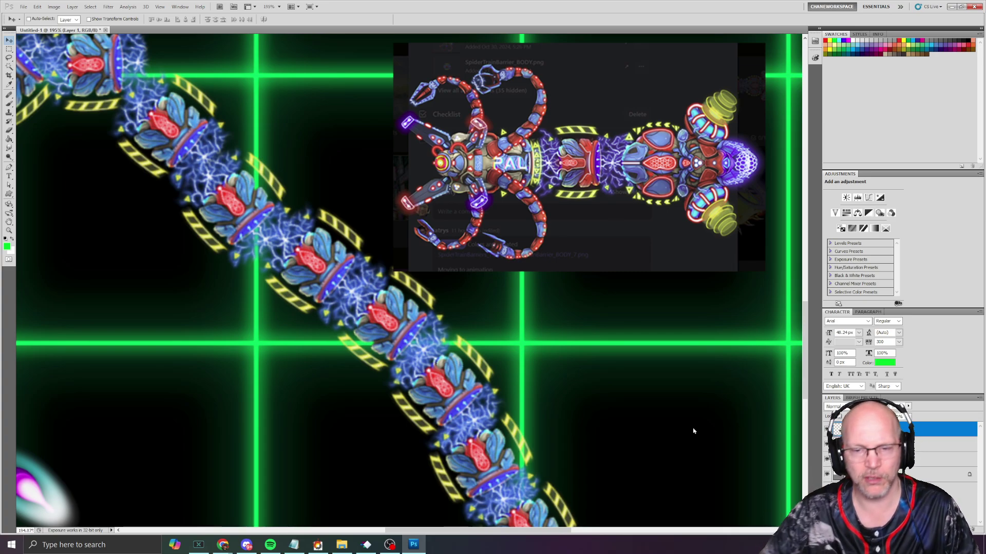
Add a new layer and paint a thick green arrow pointing up at the rear edge of the Trello art's middle body segment
{"action": "key", "text": "ctrl+v"}
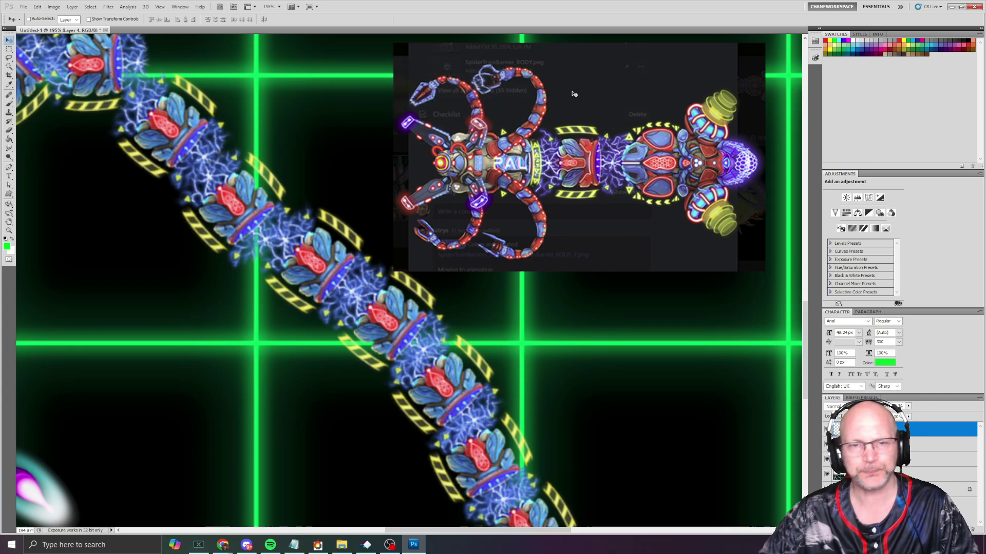
{"action": "key", "text": "b"}
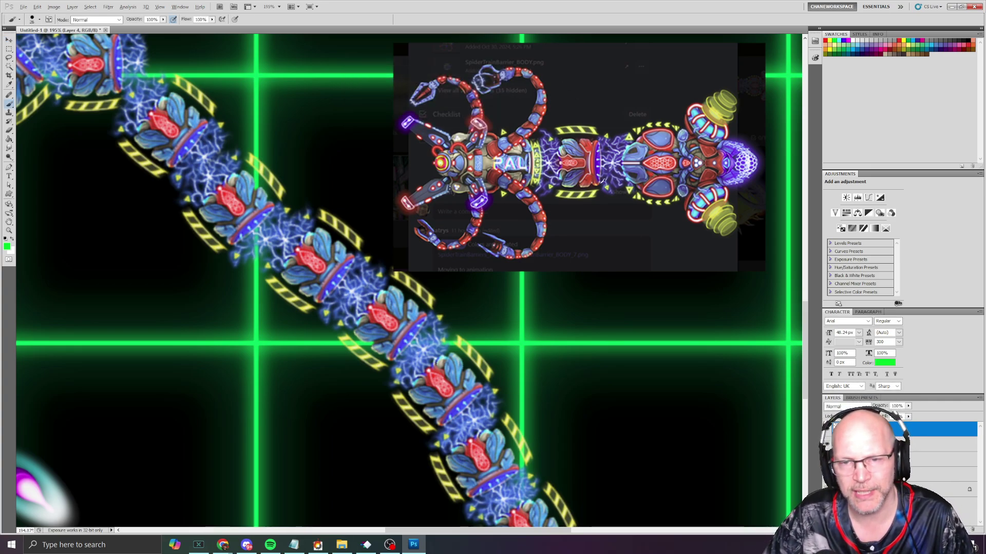
{"action": "left_click", "coordinate": [607, 184]}
{"action": "mouse_move", "coordinate": [607, 186]}
{"action": "left_mouse_down"}
{"action": "mouse_move", "coordinate": [590, 184]}
{"action": "mouse_move", "coordinate": [608, 221]}
{"action": "left_mouse_up"}
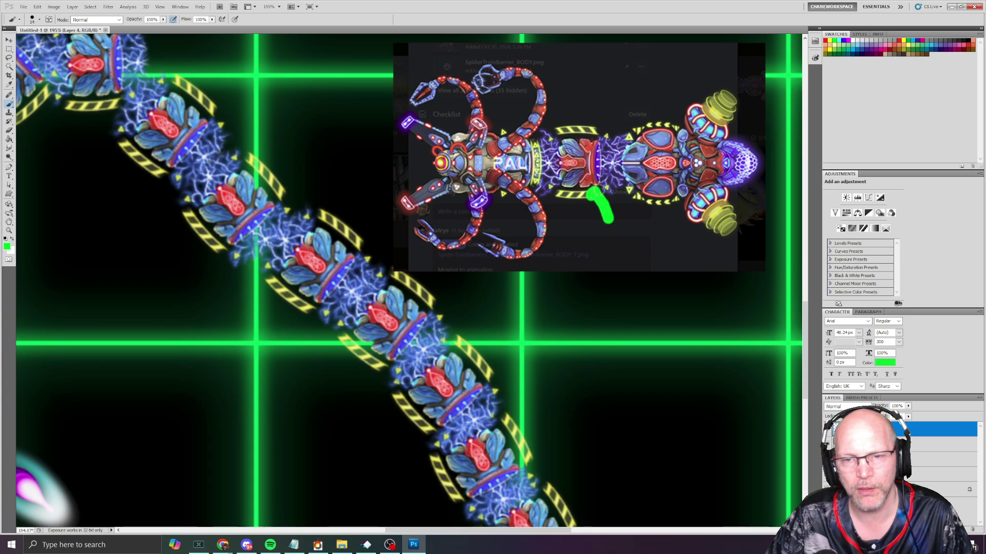
Outline the red frame of the Trello art's middle body segment with a thin green brush line
{"action": "scroll", "coordinate": [591, 170], "scroll_direction": "up", "scroll_amount": 5}
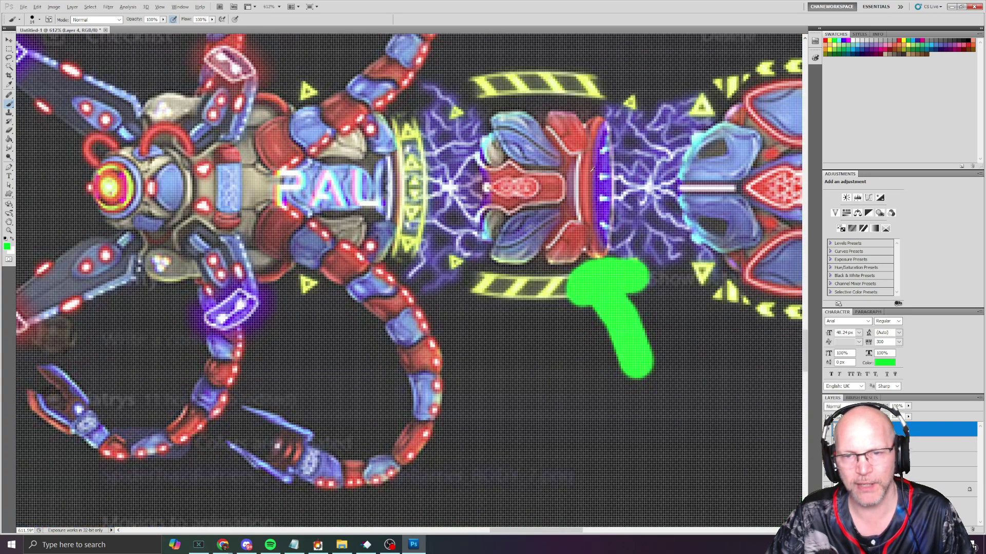
{"action": "scroll", "coordinate": [564, 150], "scroll_direction": "down", "scroll_amount": 2}
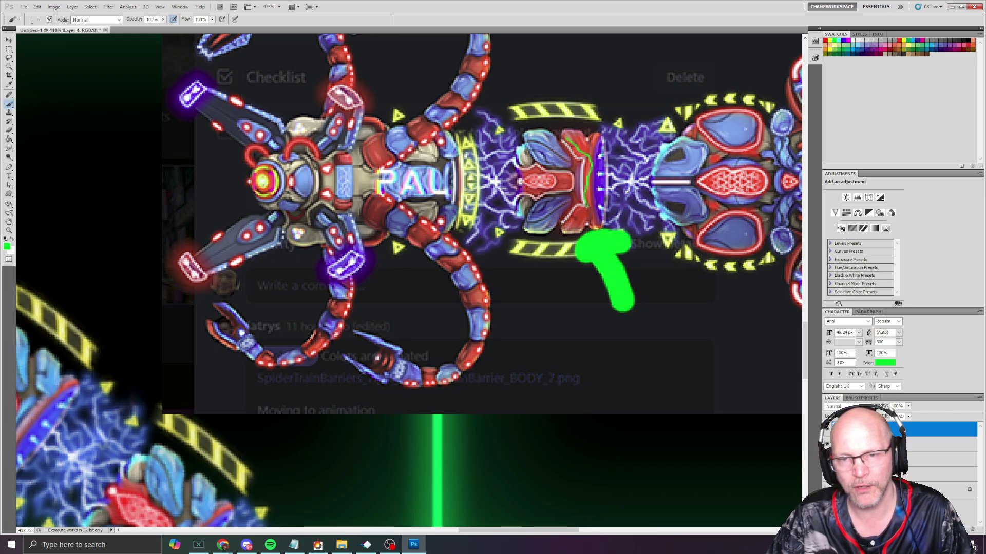
{"action": "left_click_drag", "start_coordinate": [589, 205], "coordinate": [576, 224]}
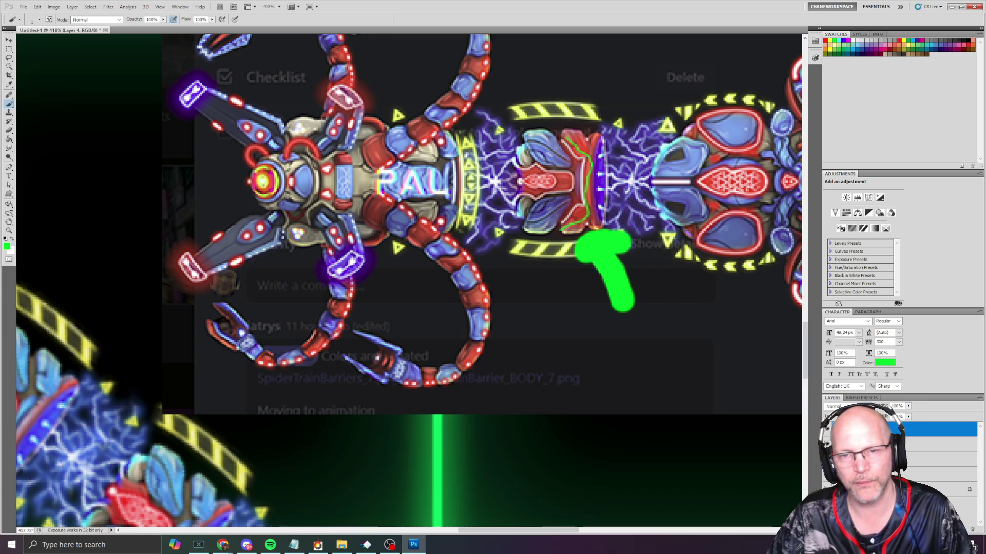
{"action": "mouse_move", "coordinate": [552, 227]}
{"action": "left_mouse_down"}
{"action": "mouse_move", "coordinate": [569, 191]}
{"action": "mouse_move", "coordinate": [573, 131]}
{"action": "left_mouse_up"}
{"action": "scroll", "coordinate": [580, 160], "scroll_direction": "down", "scroll_amount": 2}
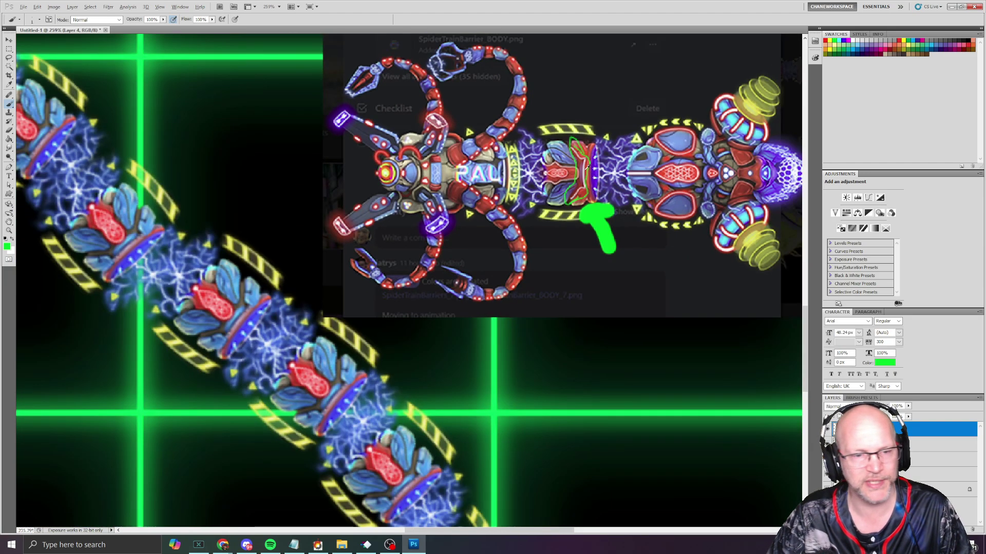
Mark the matching in-game body segment with a small green arrow and circle its rear rim
{"action": "scroll", "coordinate": [585, 165], "scroll_direction": "down", "scroll_amount": 4}
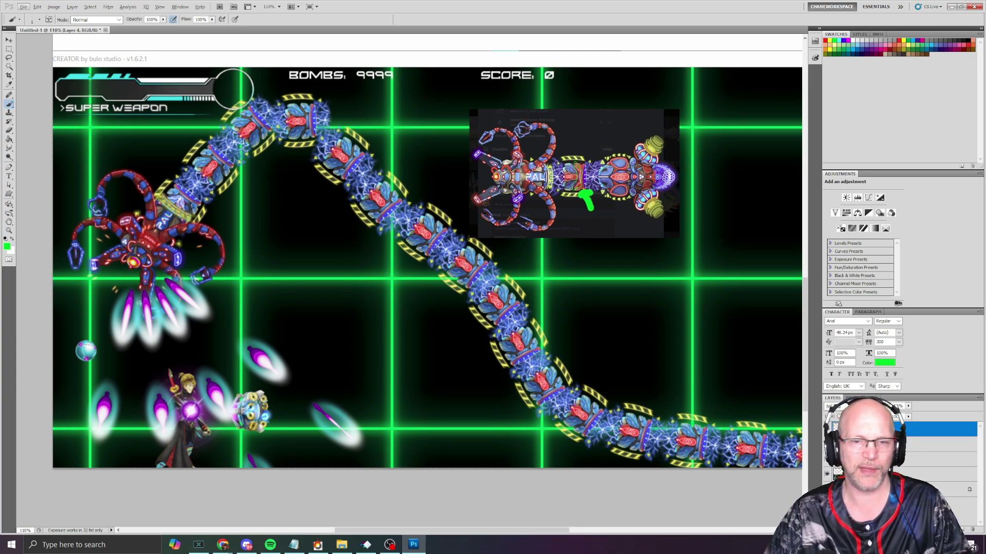
{"action": "scroll", "coordinate": [432, 243], "scroll_direction": "up", "scroll_amount": 2}
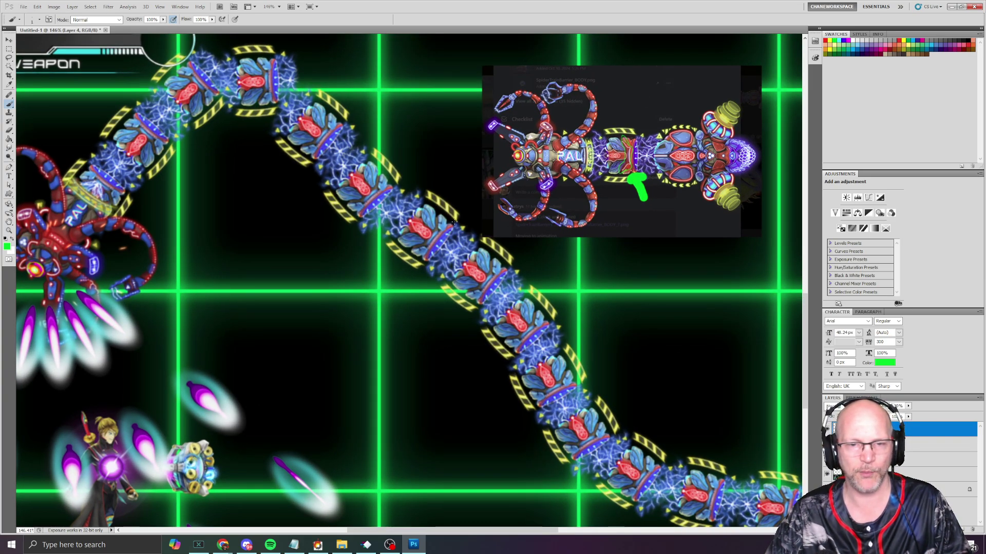
{"action": "scroll", "coordinate": [480, 275], "scroll_direction": "down", "scroll_amount": 2}
{"action": "scroll", "coordinate": [478, 272], "scroll_direction": "up", "scroll_amount": 2}
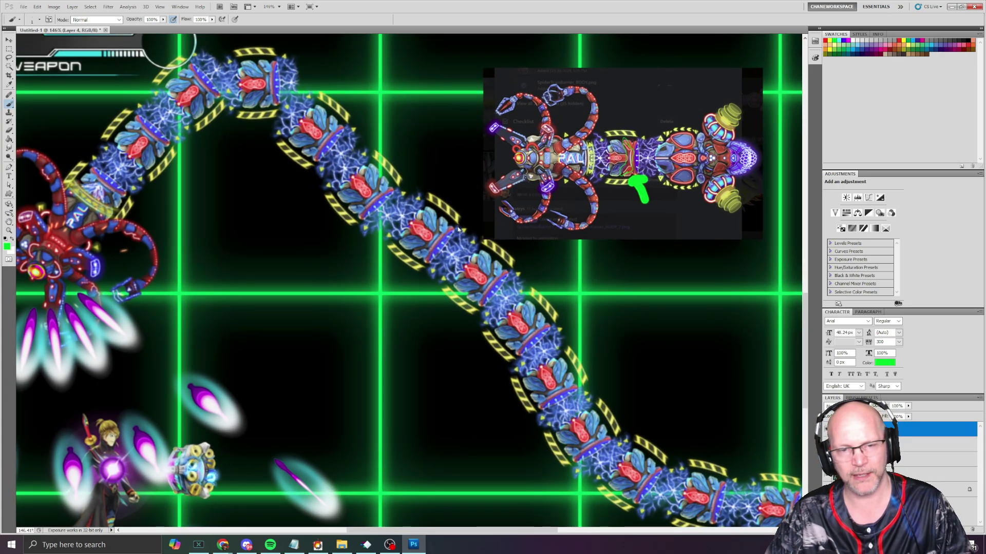
{"action": "key", "text": "bracketright"}
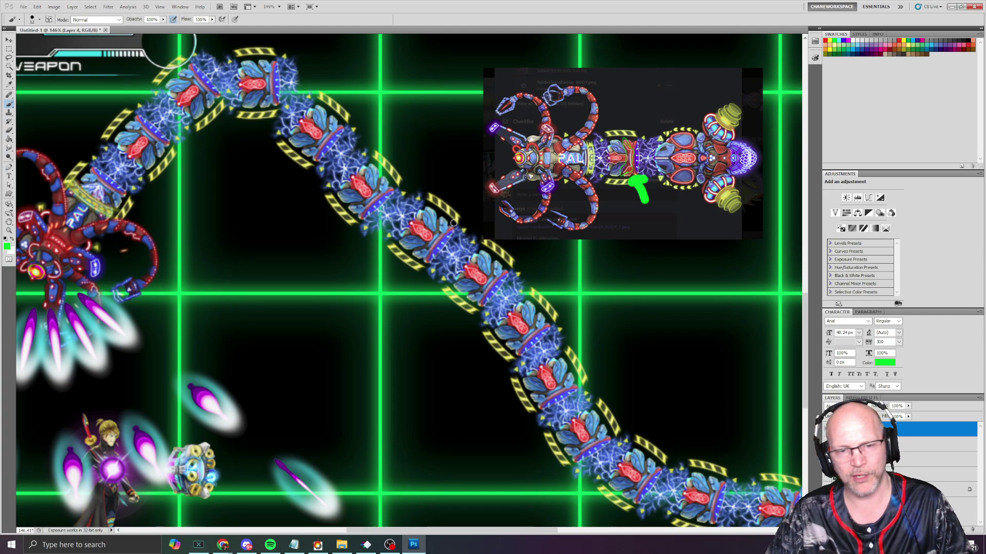
{"action": "mouse_move", "coordinate": [454, 224]}
{"action": "left_mouse_down"}
{"action": "mouse_move", "coordinate": [479, 223]}
{"action": "mouse_move", "coordinate": [461, 219]}
{"action": "mouse_move", "coordinate": [443, 260]}
{"action": "mouse_move", "coordinate": [426, 269]}
{"action": "mouse_move", "coordinate": [432, 245]}
{"action": "mouse_move", "coordinate": [464, 217]}
{"action": "left_mouse_up"}
{"action": "key", "text": "ctrl+z"}
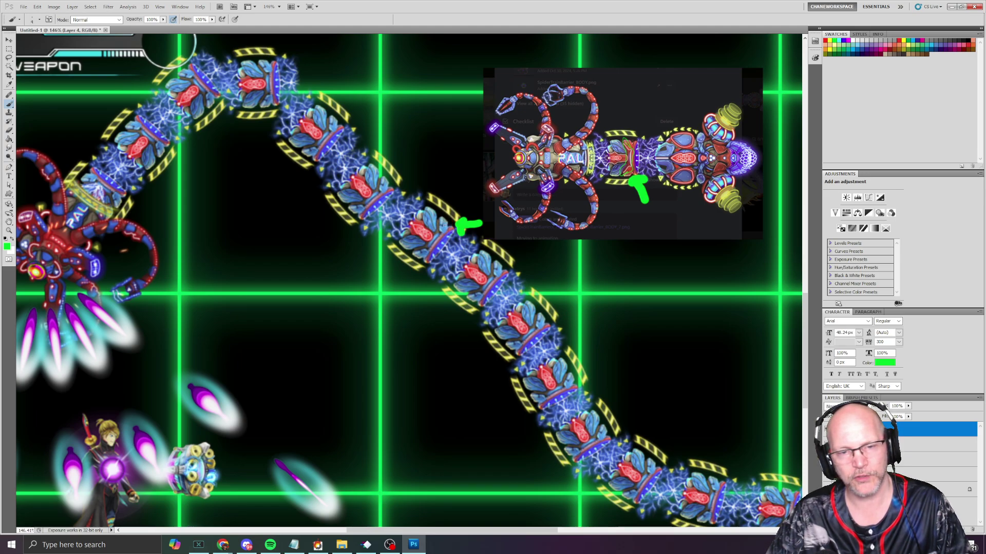
{"action": "mouse_move", "coordinate": [433, 239]}
{"action": "left_mouse_down"}
{"action": "mouse_move", "coordinate": [432, 265]}
{"action": "mouse_move", "coordinate": [450, 254]}
{"action": "left_mouse_up"}
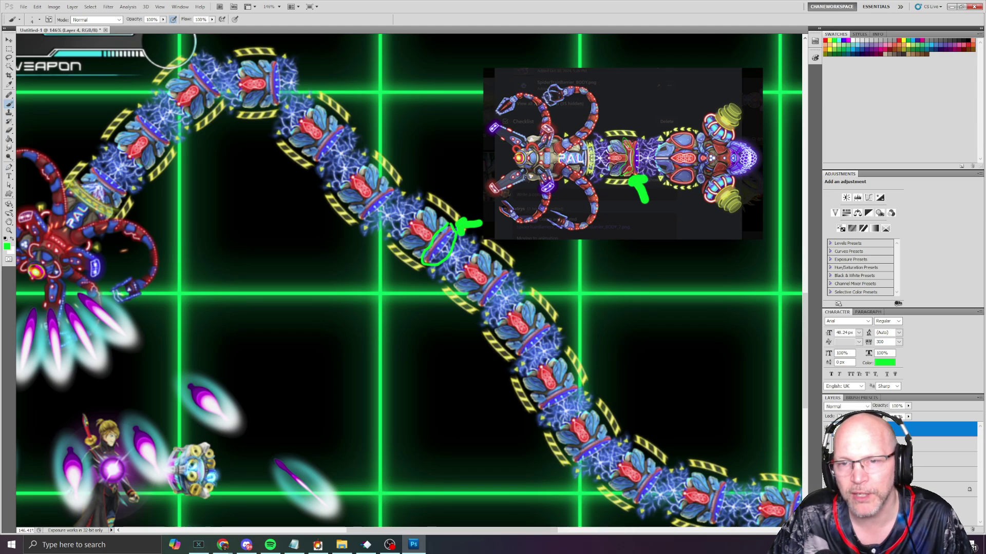
Compare the marked segments, switch to SHMUP Creator and playtest the Enemy Room to examine the Spider Train against the city background
{"action": "scroll", "coordinate": [626, 138], "scroll_direction": "up", "scroll_amount": 5, "text": "alt"}
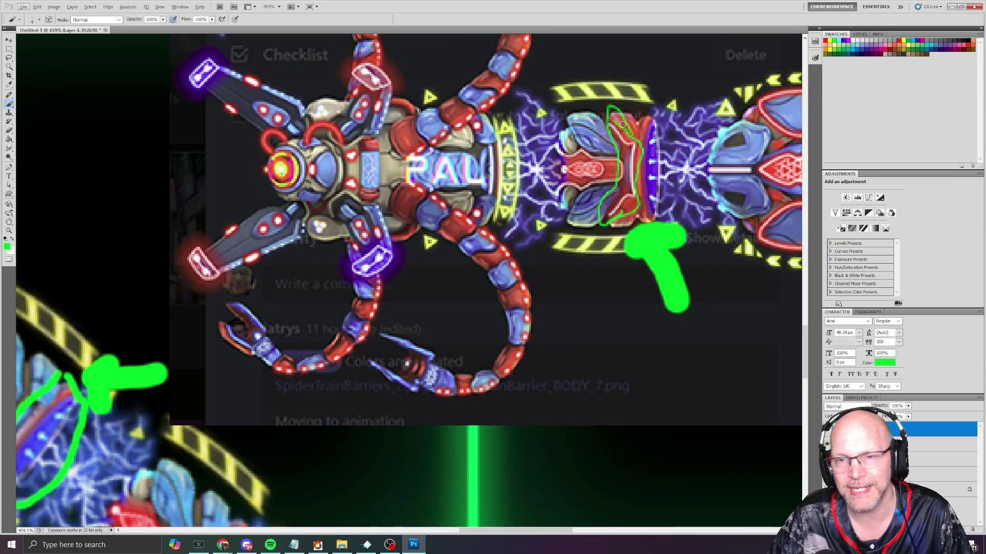
{"action": "scroll", "coordinate": [632, 163], "scroll_direction": "down", "scroll_amount": 5}
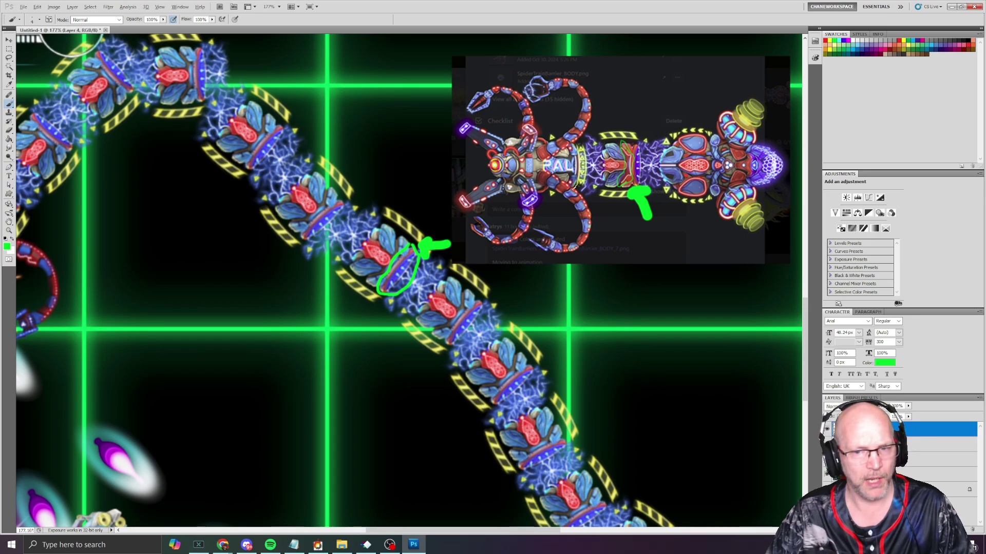
{"action": "scroll", "coordinate": [378, 264], "scroll_direction": "up", "scroll_amount": 1}
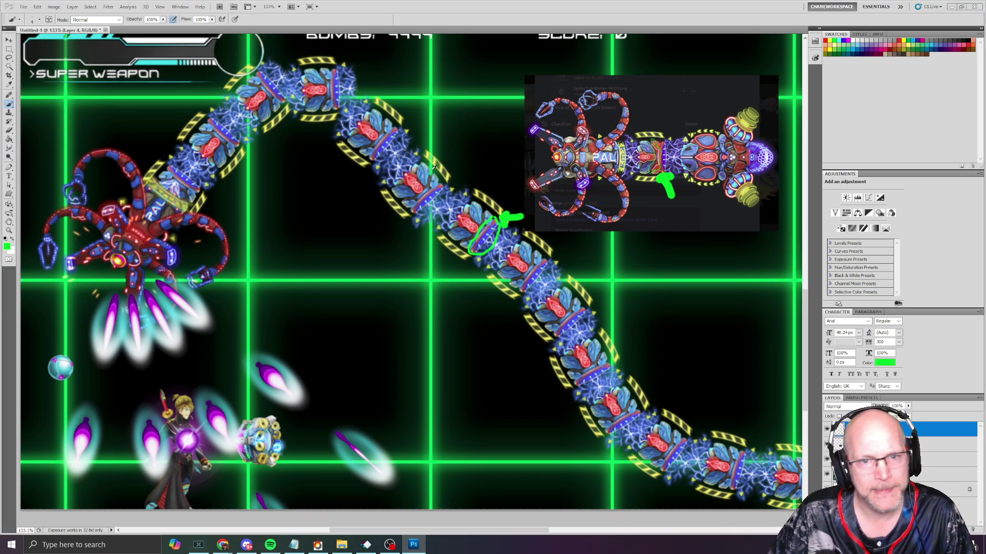
{"action": "key", "text": "alt+Tab"}
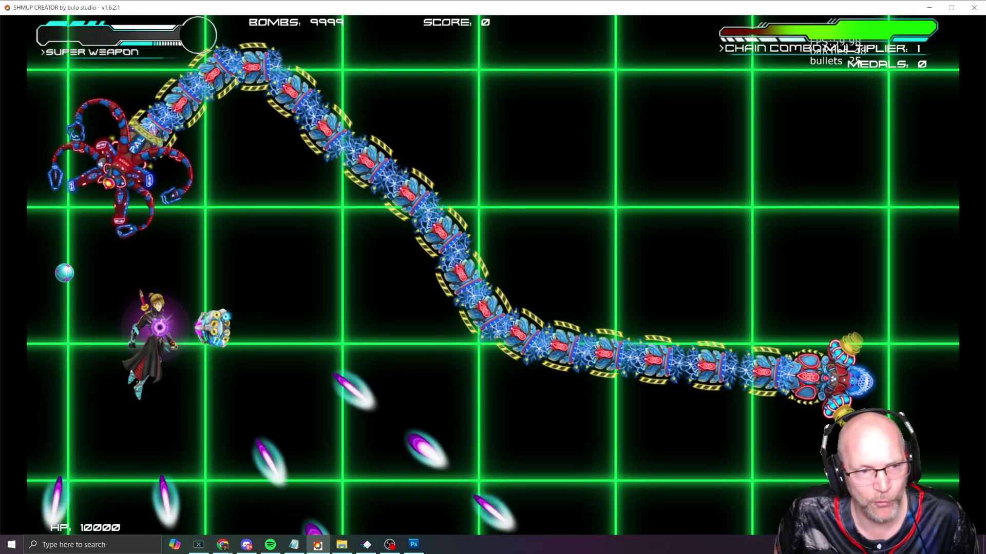
{"action": "key", "text": "Escape"}
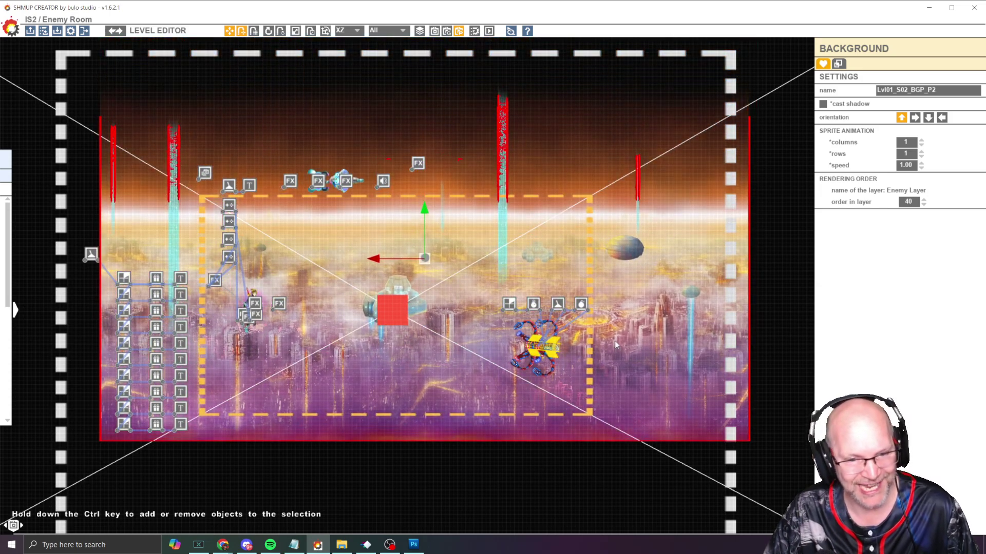
{"action": "key", "text": "space"}
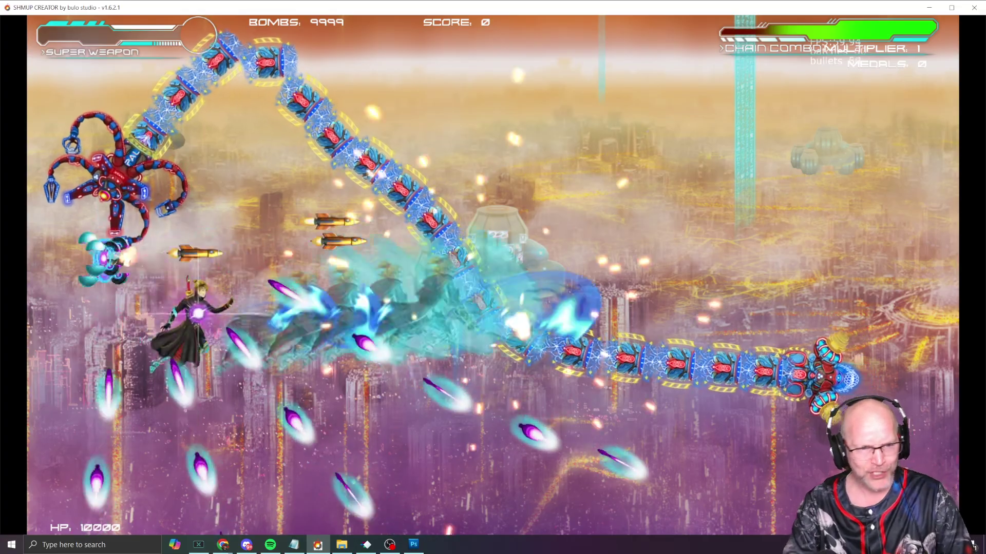
{"action": "key", "text": "Escape"}
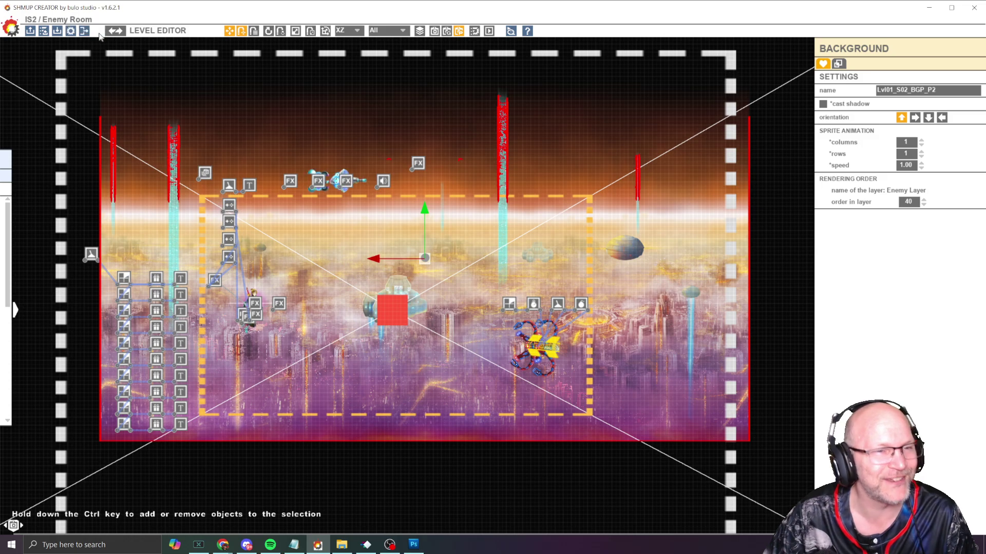
View the project's levels in the Level Manager and return to the Enemy Room level editor
{"action": "left_click", "coordinate": [118, 32]}
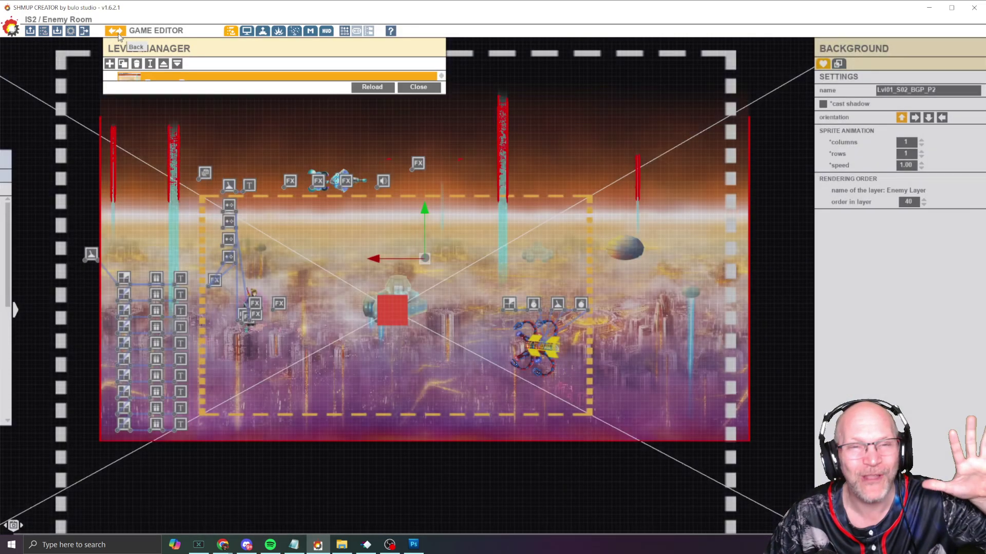
{"action": "left_click", "coordinate": [117, 33]}
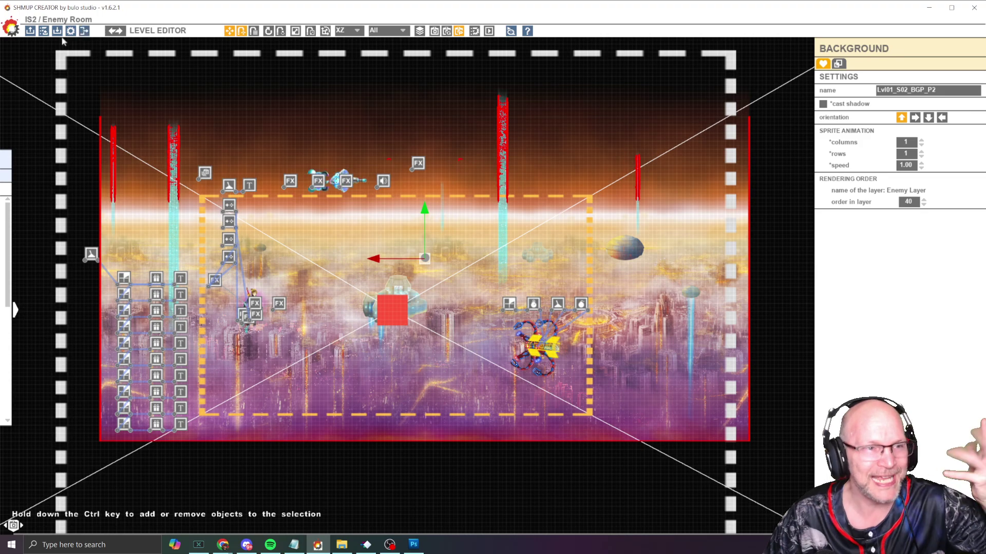
{"action": "left_click", "coordinate": [45, 33]}
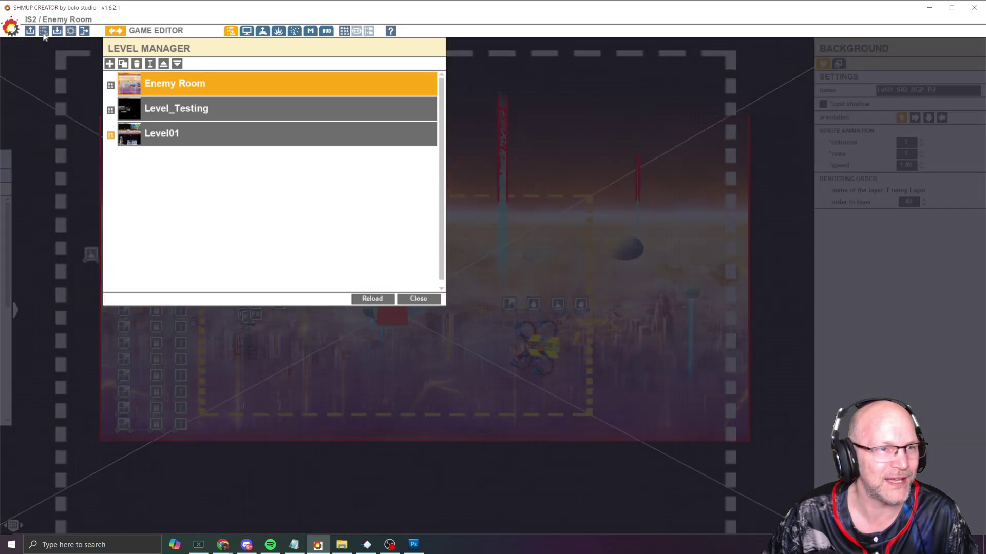
{"action": "left_click", "coordinate": [418, 298]}
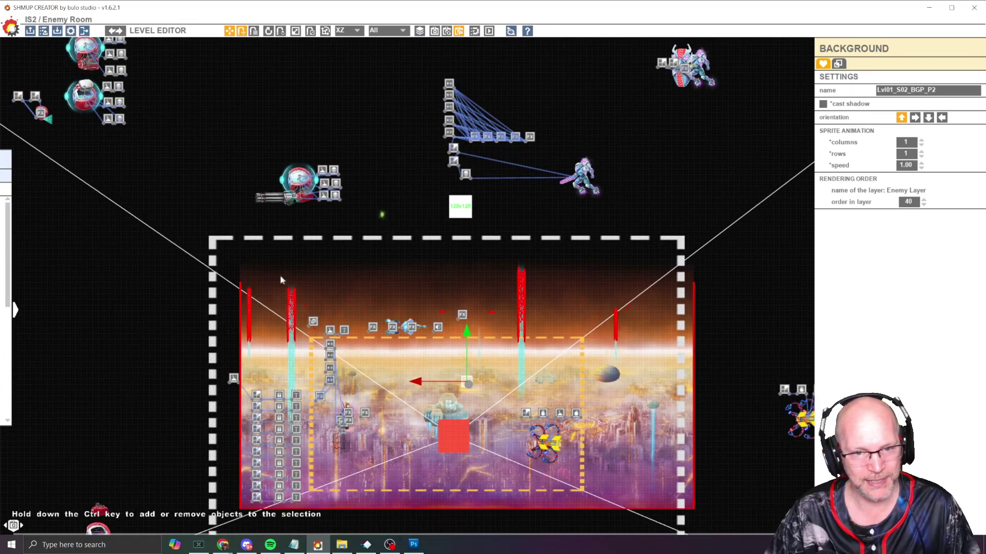
Turn off the camera speed modification on the Camera effects object above the starting view of the Enemy Room
{"action": "left_click_drag", "start_coordinate": [280, 277], "coordinate": [350, 215]}
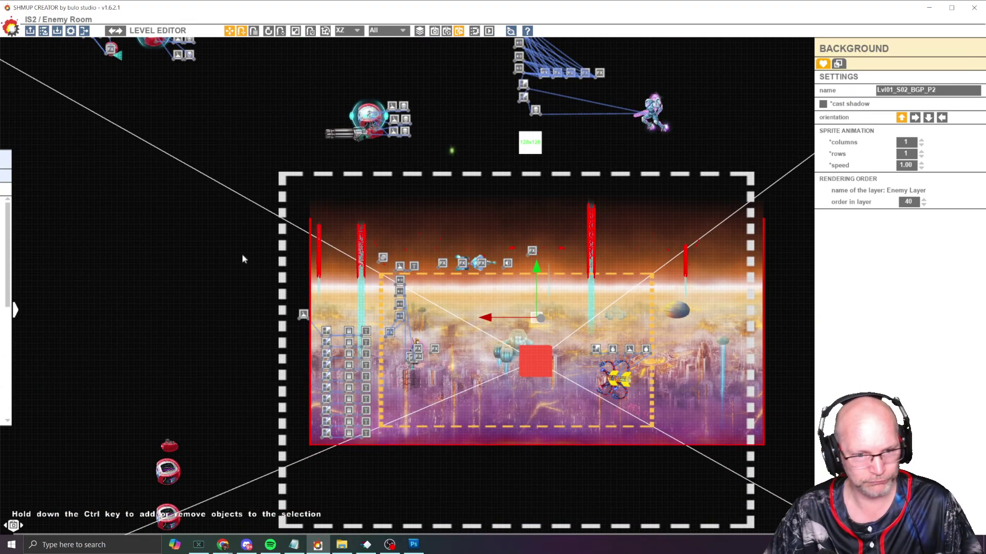
{"action": "left_click_drag", "start_coordinate": [242, 254], "coordinate": [264, 258]}
{"action": "scroll", "coordinate": [359, 316], "scroll_direction": "up", "scroll_amount": 3}
{"action": "left_click_drag", "start_coordinate": [520, 314], "coordinate": [446, 253]}
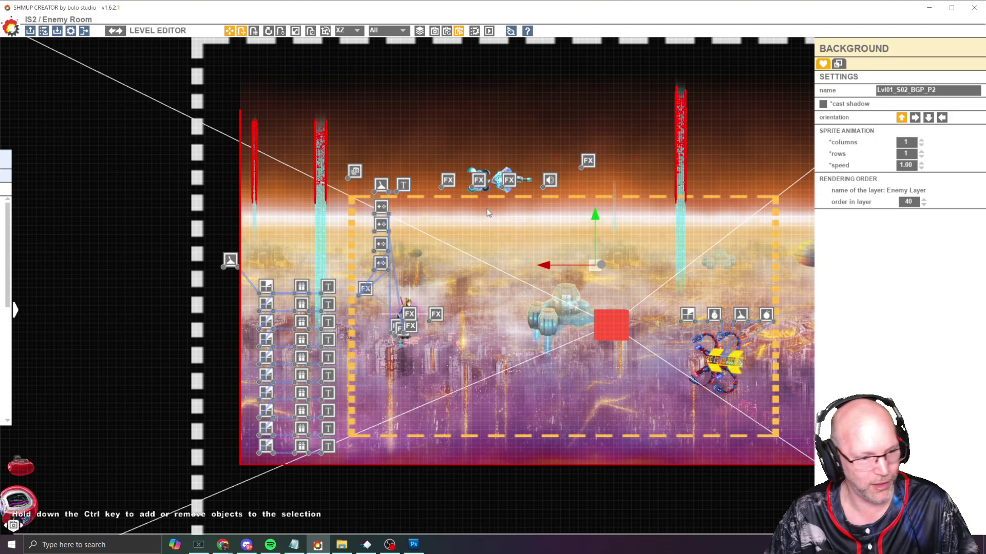
{"action": "left_click", "coordinate": [354, 171]}
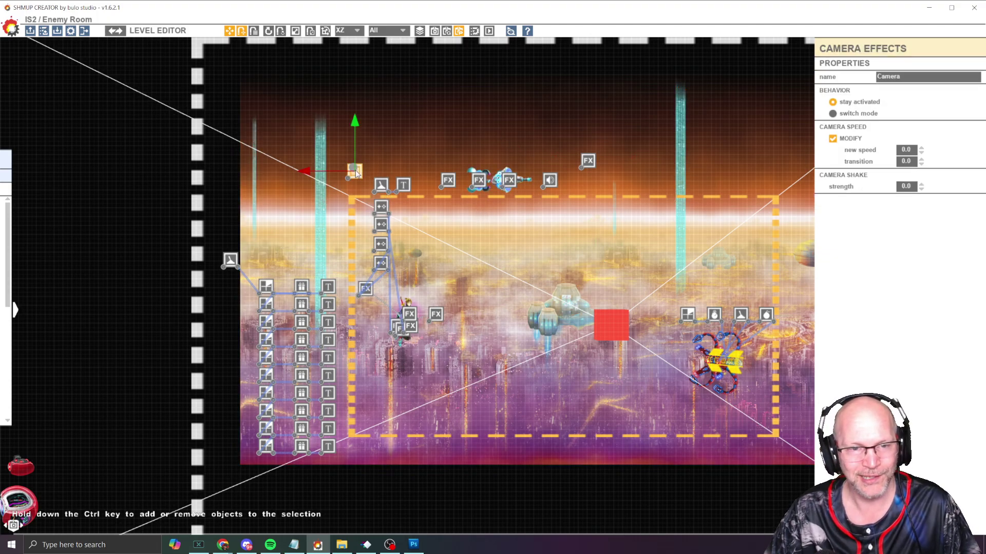
{"action": "left_click", "coordinate": [833, 139]}
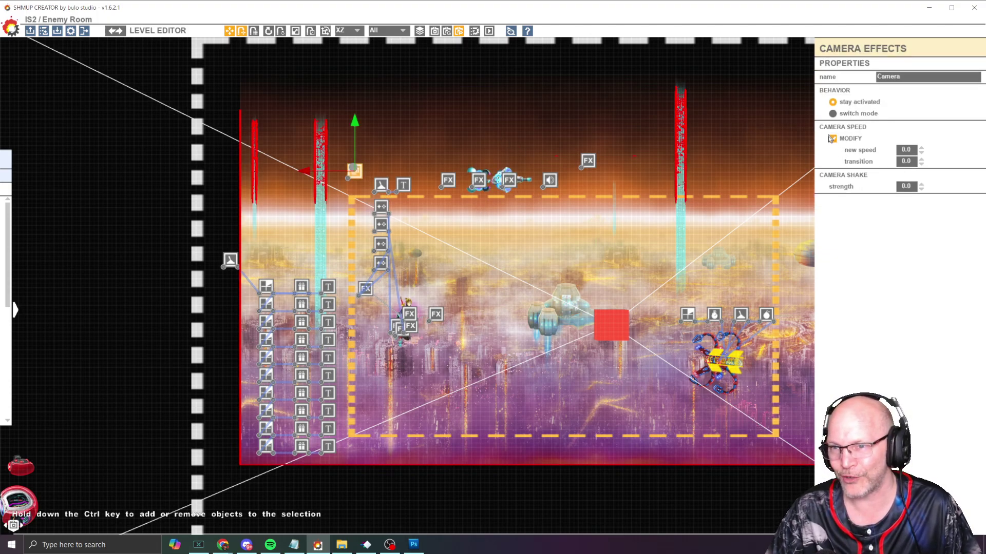
Playtest the Enemy Room with the scrolling camera, fight the Spider Train to examine its segments in motion, and return to the level editor
{"action": "key", "text": "space"}
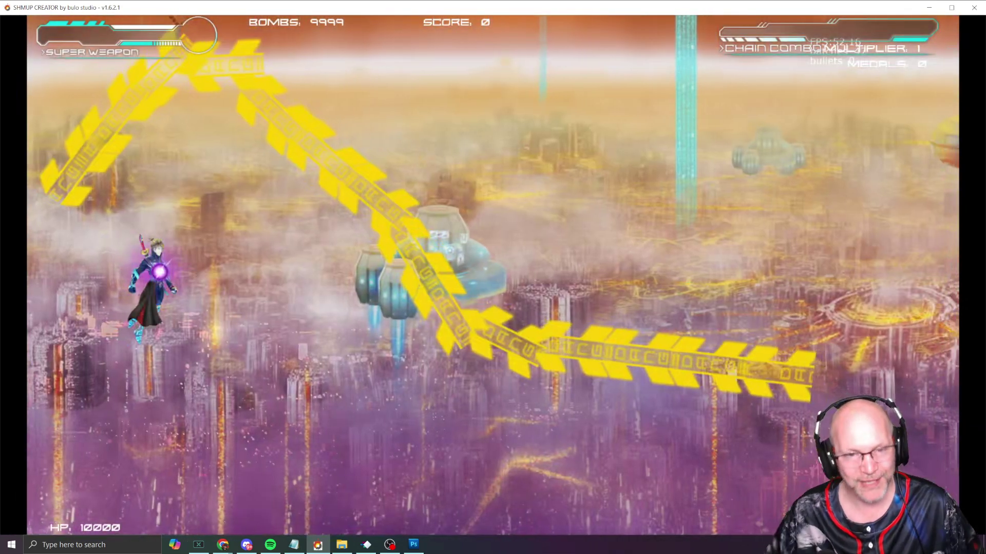
{"action": "key", "text": "Left"}
{"action": "key", "text": "z"}
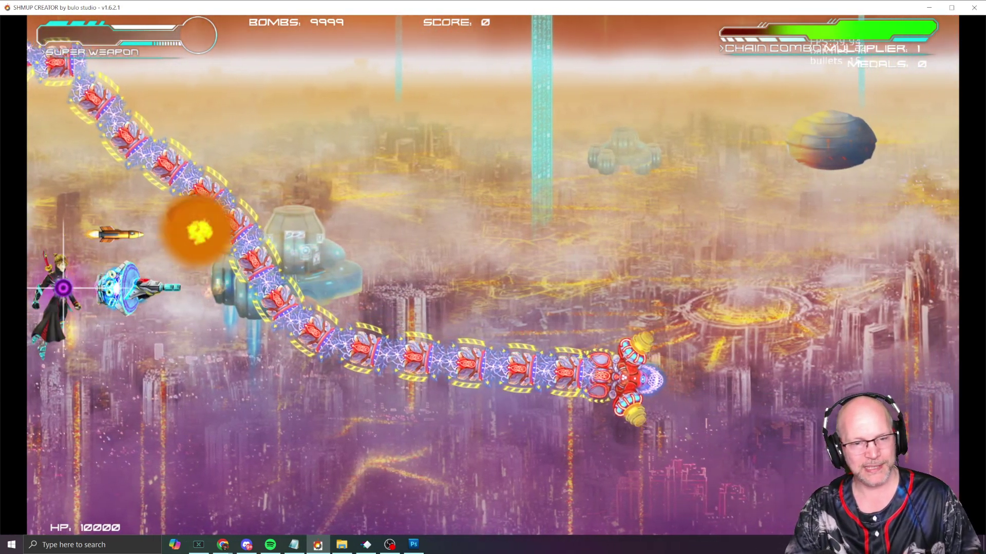
{"action": "key", "text": "Down"}
{"action": "key", "text": "z"}
{"action": "key", "text": "Down"}
{"action": "key", "text": "Right"}
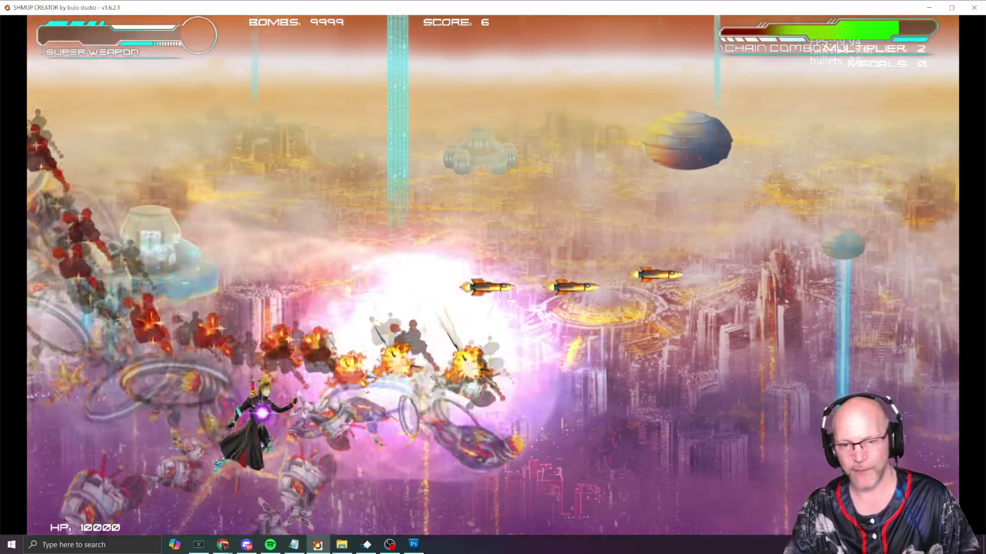
{"action": "key", "text": "Up"}
{"action": "key", "text": "Left"}
{"action": "key", "text": "Down"}
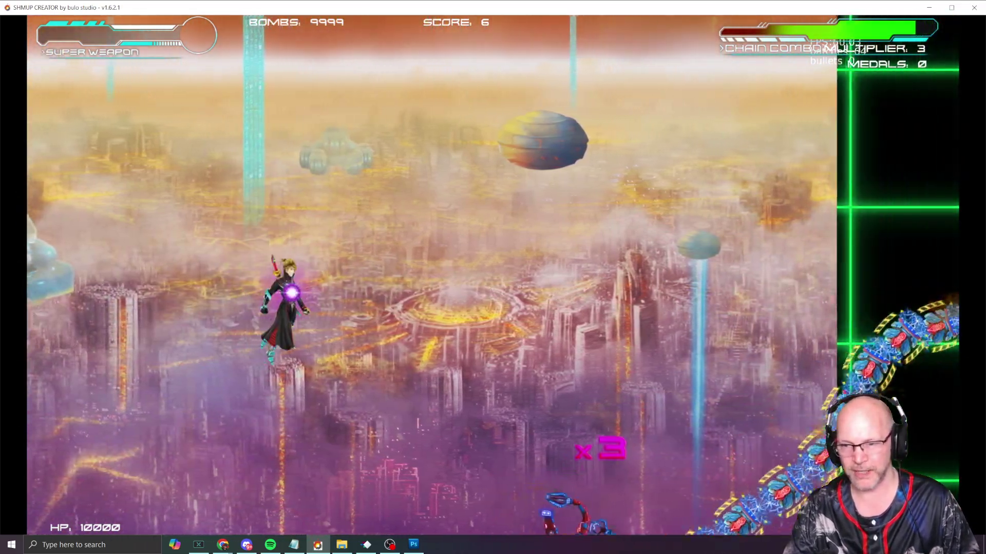
{"action": "key", "text": "Up"}
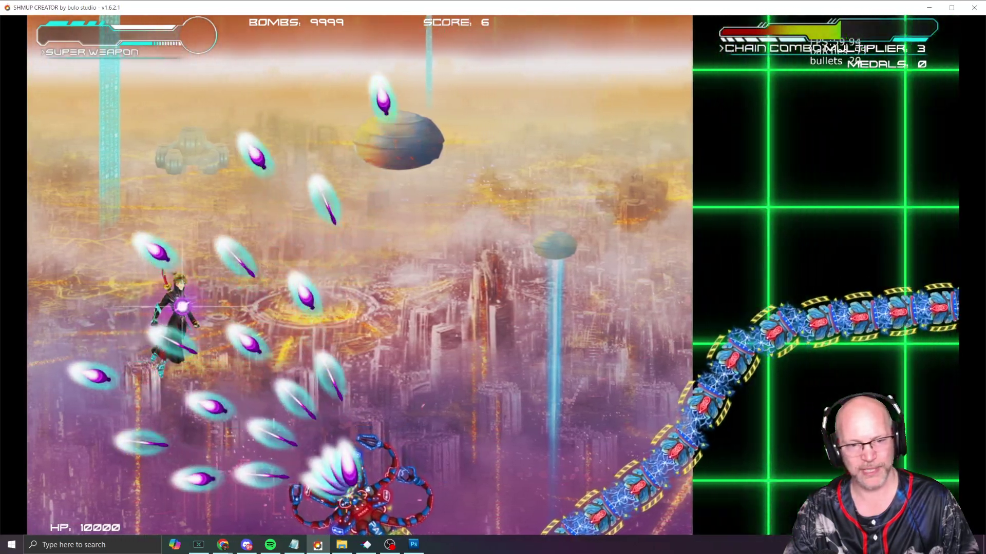
{"action": "key", "text": "Right"}
{"action": "key", "text": "Down"}
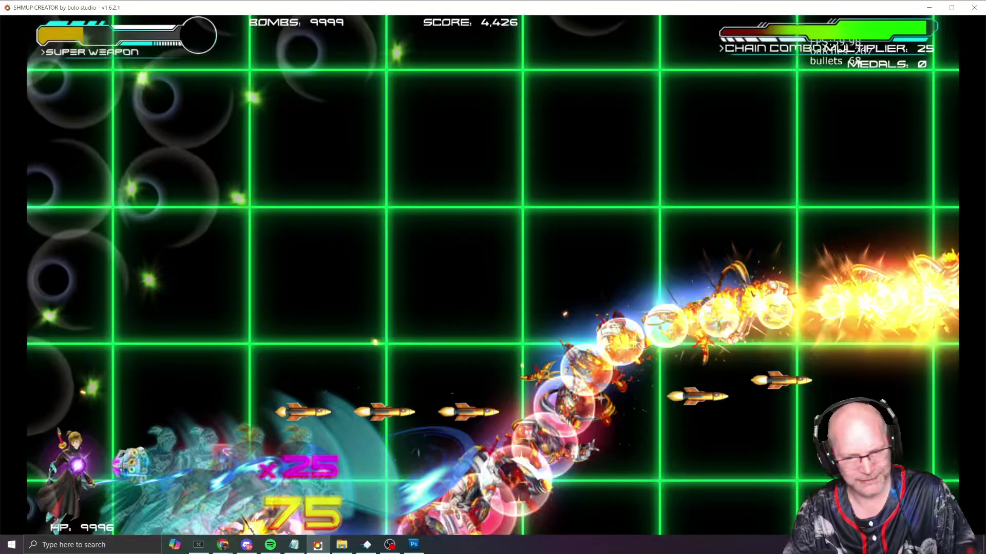
{"action": "key", "text": "Up"}
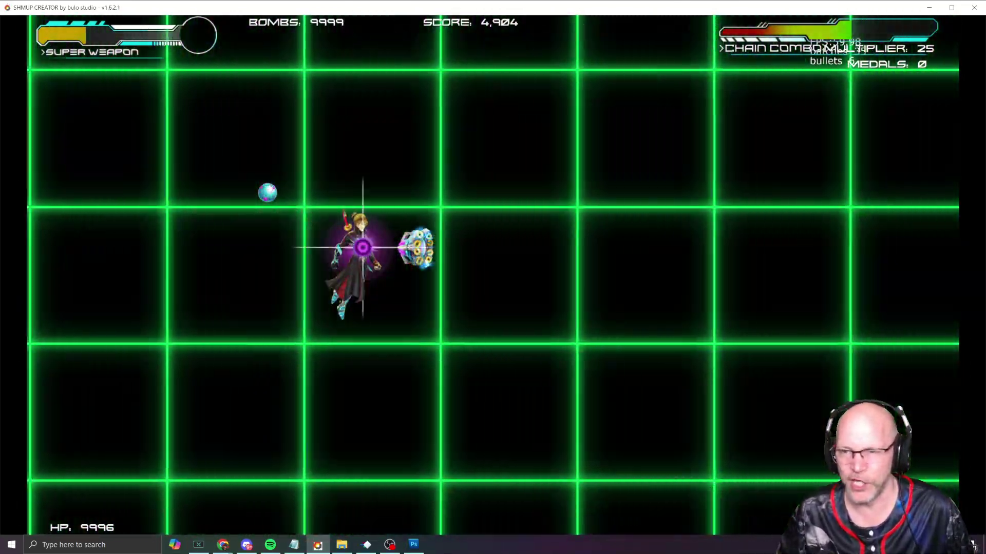
{"action": "key", "text": "Escape"}
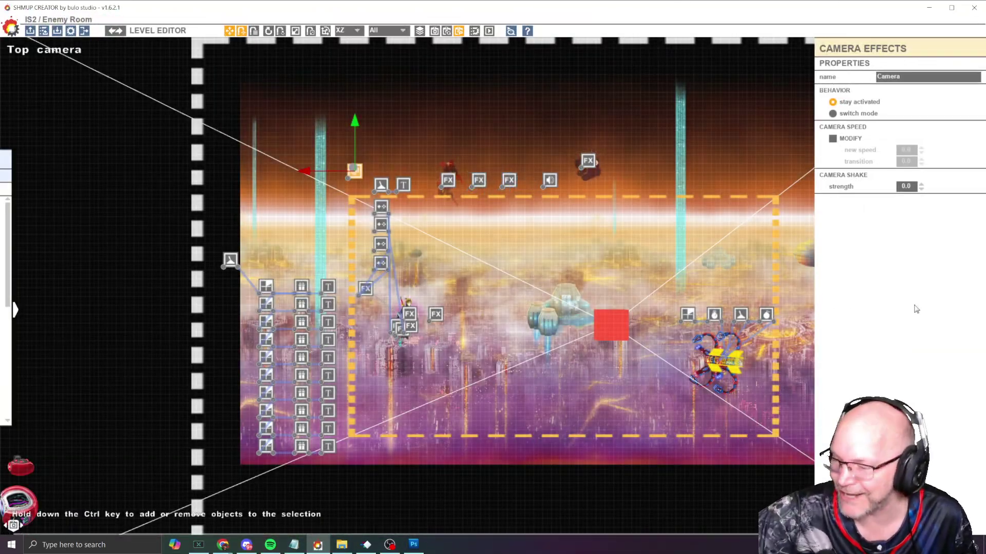